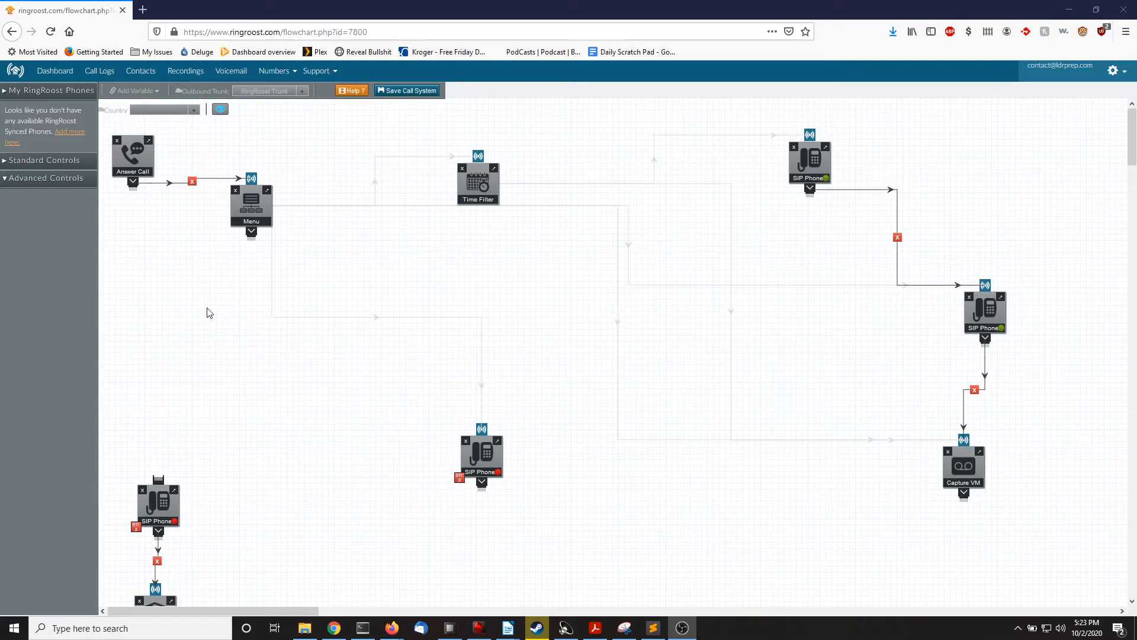
pyautogui.click(172, 289)
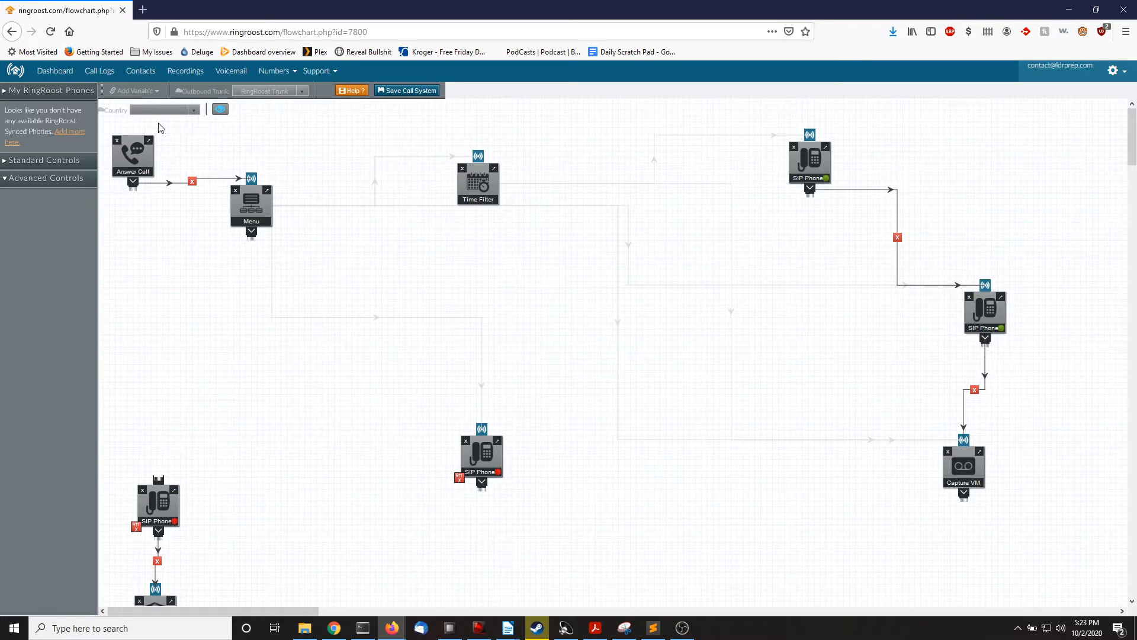
pyautogui.click(60, 72)
pyautogui.click(43, 159)
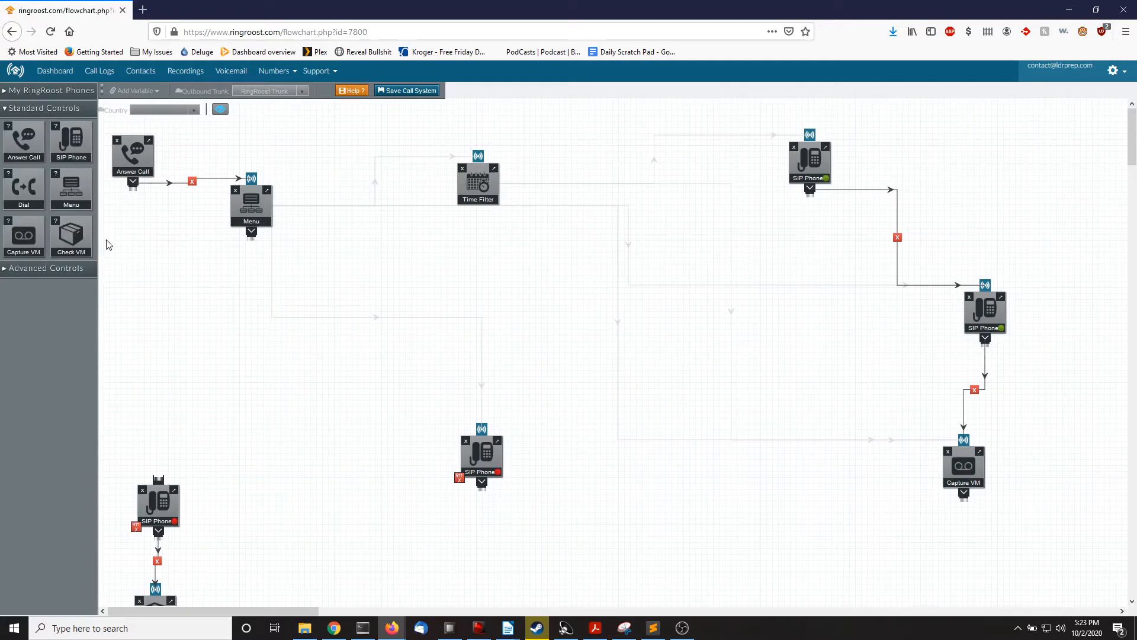
pyautogui.click(52, 270)
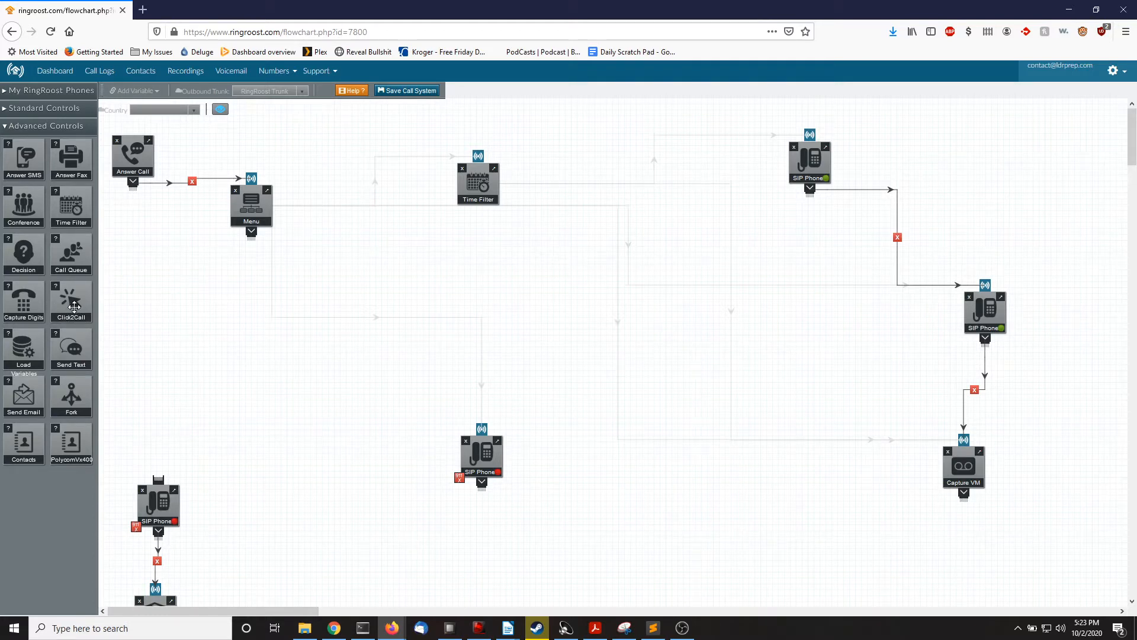
# Step: Add a SIP Phone control in the empty area below Answer Call and set its extension to 55
pyautogui.click(50, 113)
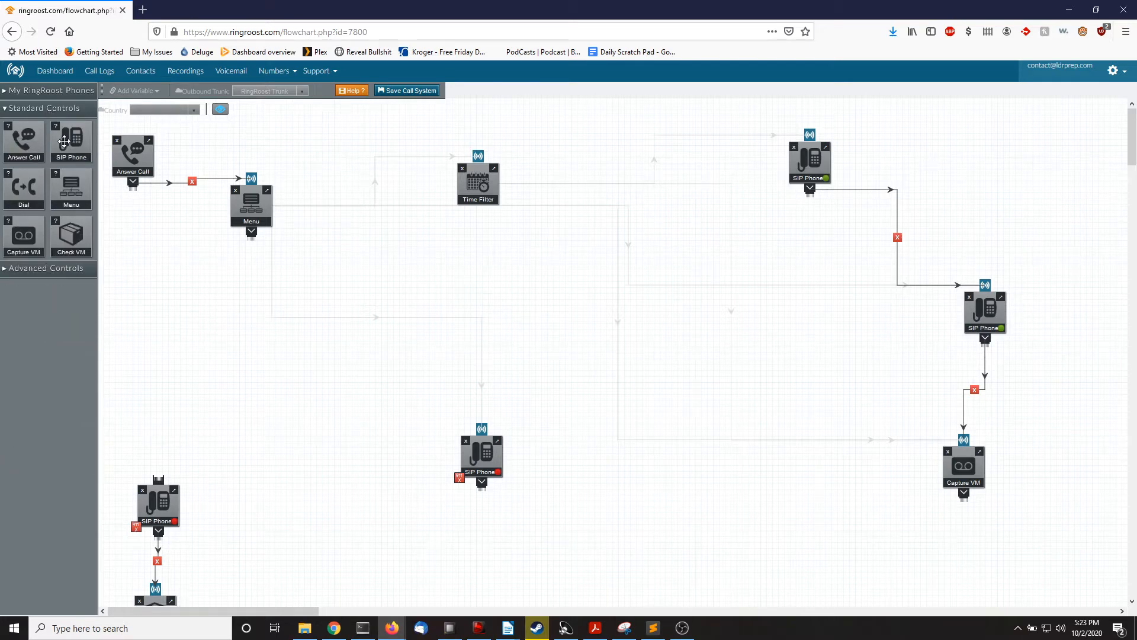
pyautogui.moveTo(64, 140); pyautogui.dragTo(189, 336)
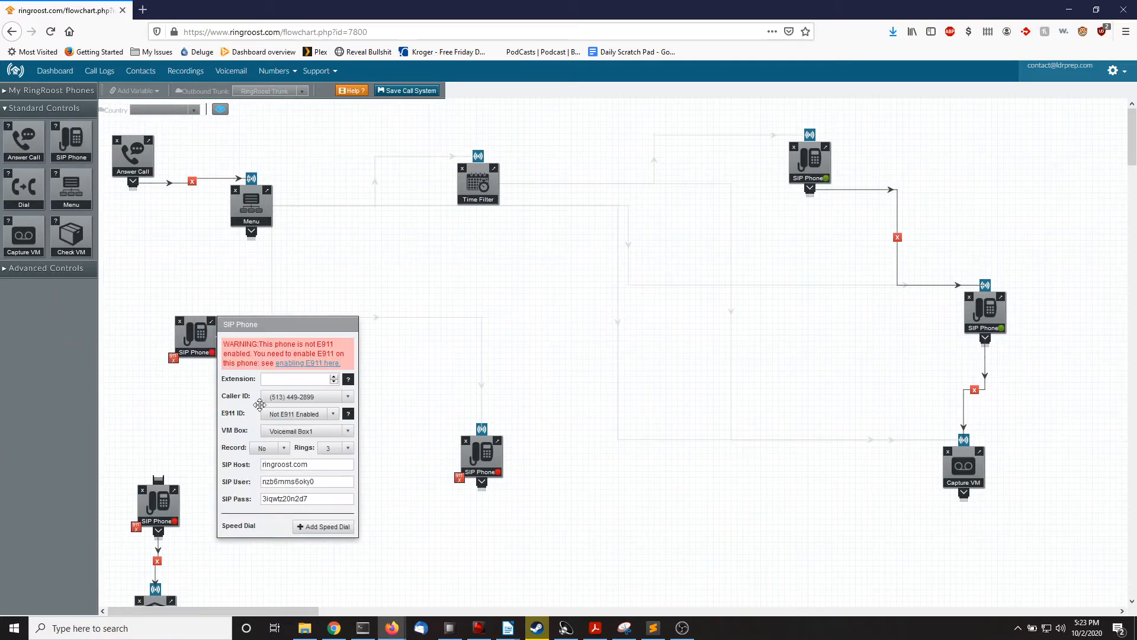
pyautogui.click(284, 381)
pyautogui.click(272, 380)
pyautogui.moveTo(194, 336); pyautogui.dragTo(196, 321)
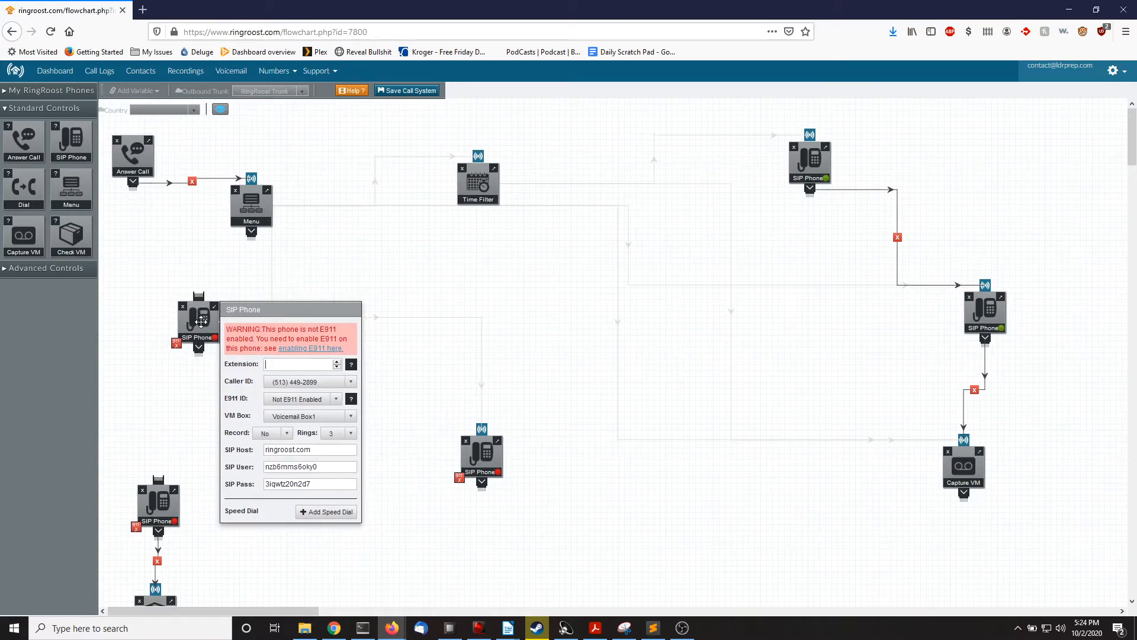
pyautogui.moveTo(202, 323); pyautogui.dragTo(194, 324)
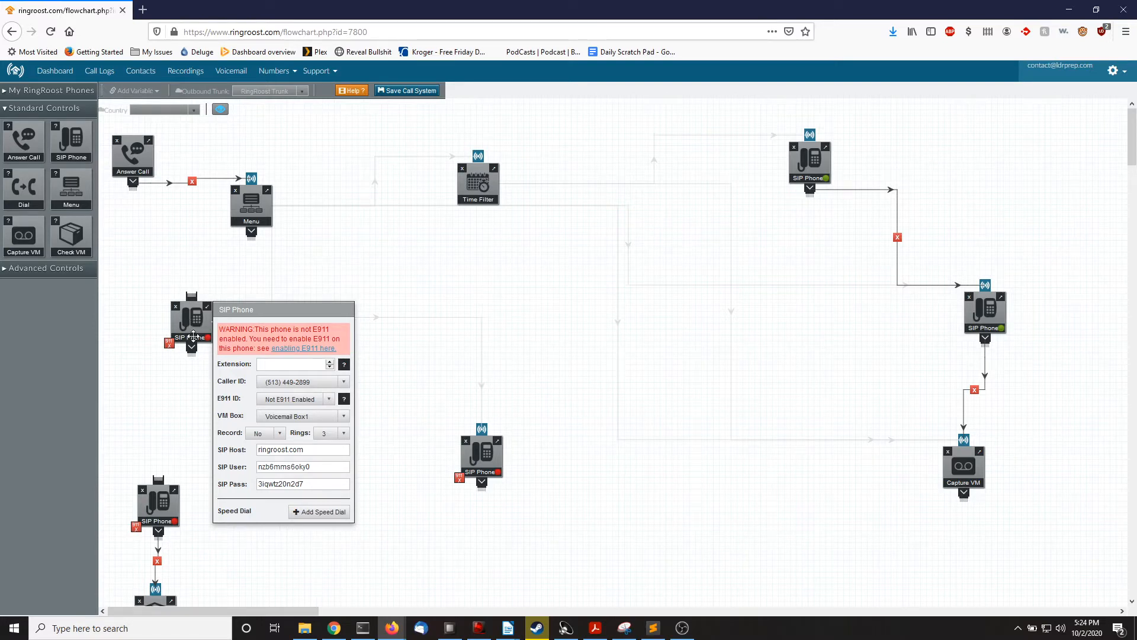
pyautogui.write('55')
pyautogui.moveTo(192, 321); pyautogui.dragTo(195, 295)
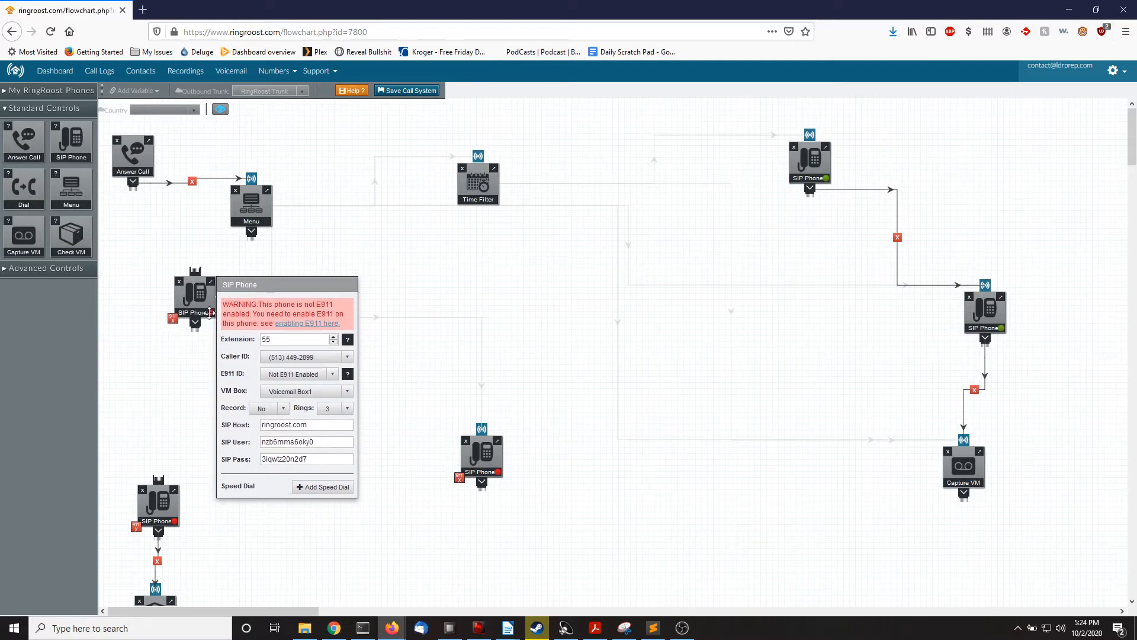
pyautogui.click(193, 299)
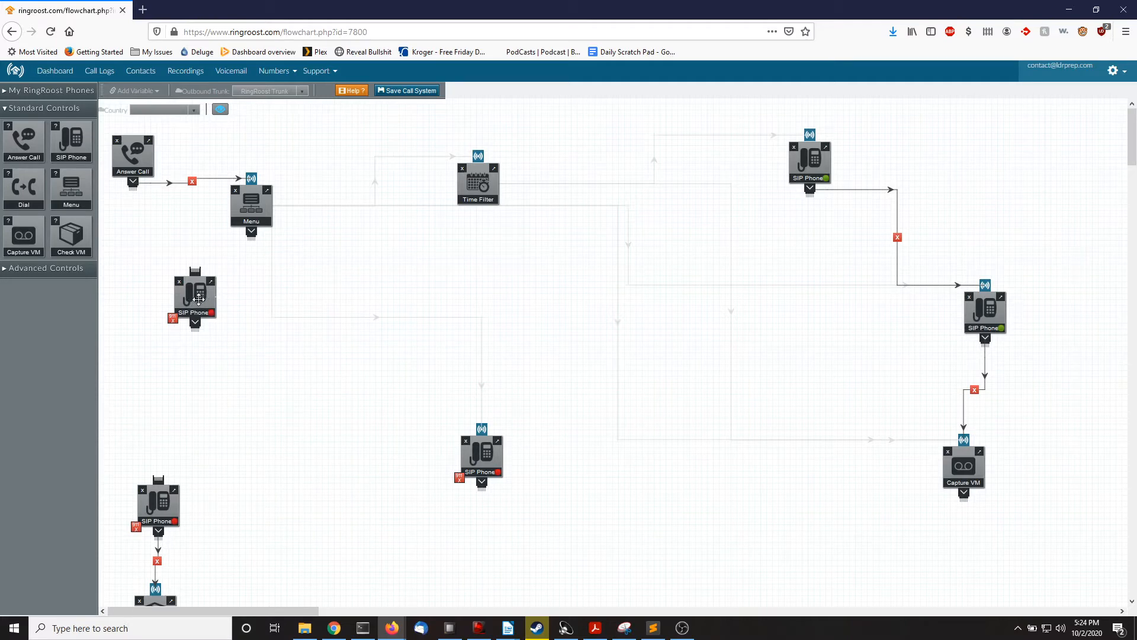
pyautogui.moveTo(200, 298); pyautogui.dragTo(187, 295)
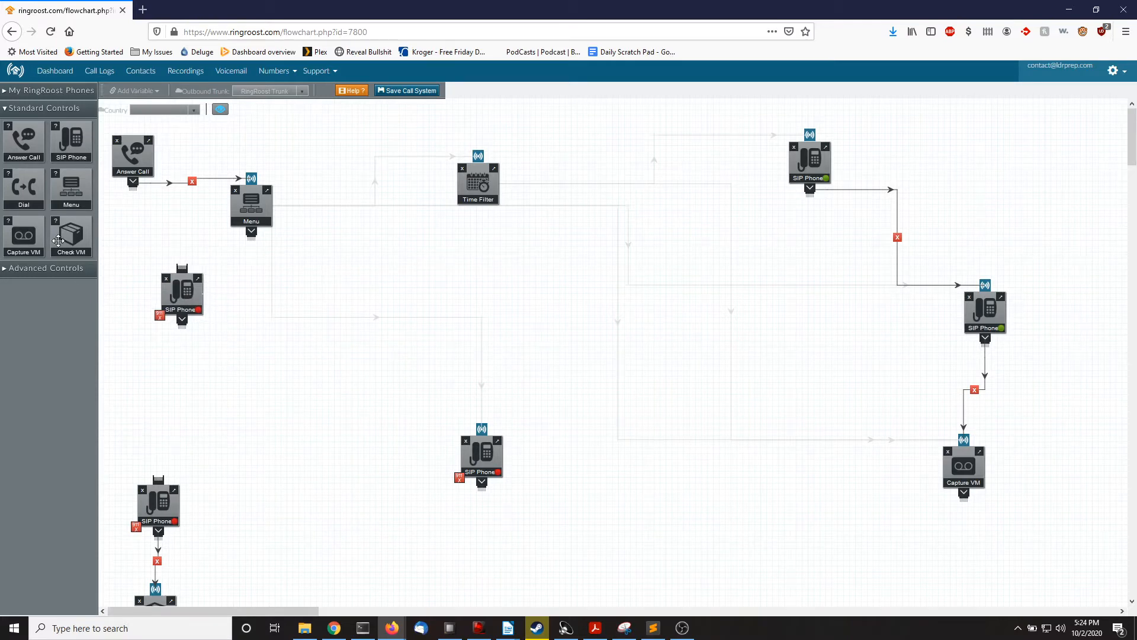
# Step: Add a Menu control just below the new SIP Phone and connect the phone's output to it
pyautogui.click(34, 270)
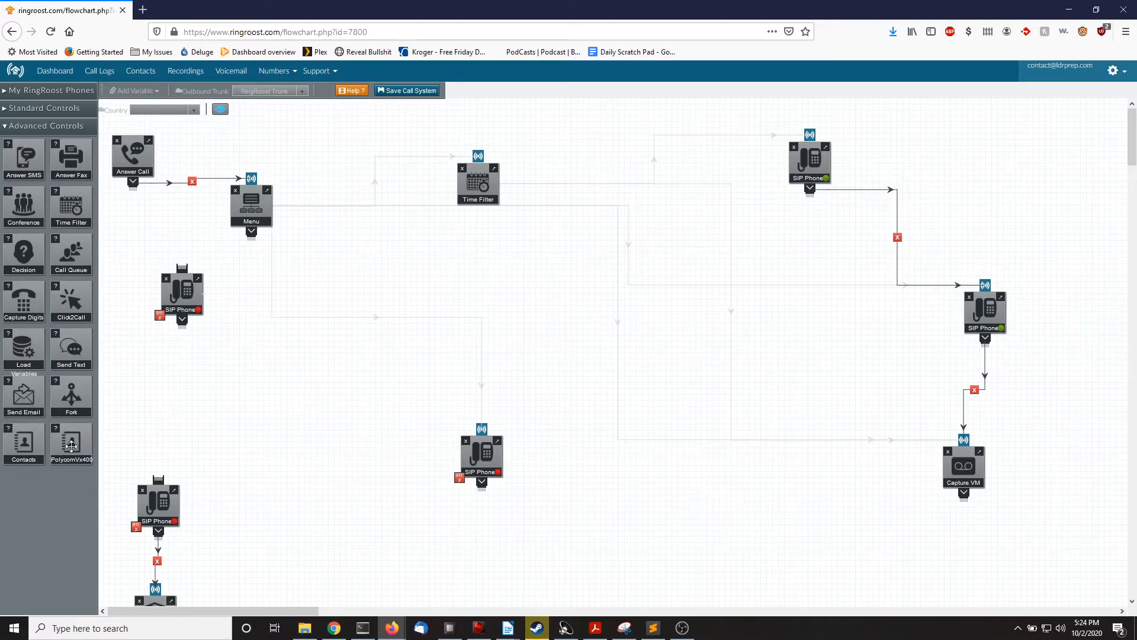
pyautogui.click(43, 123)
pyautogui.click(42, 112)
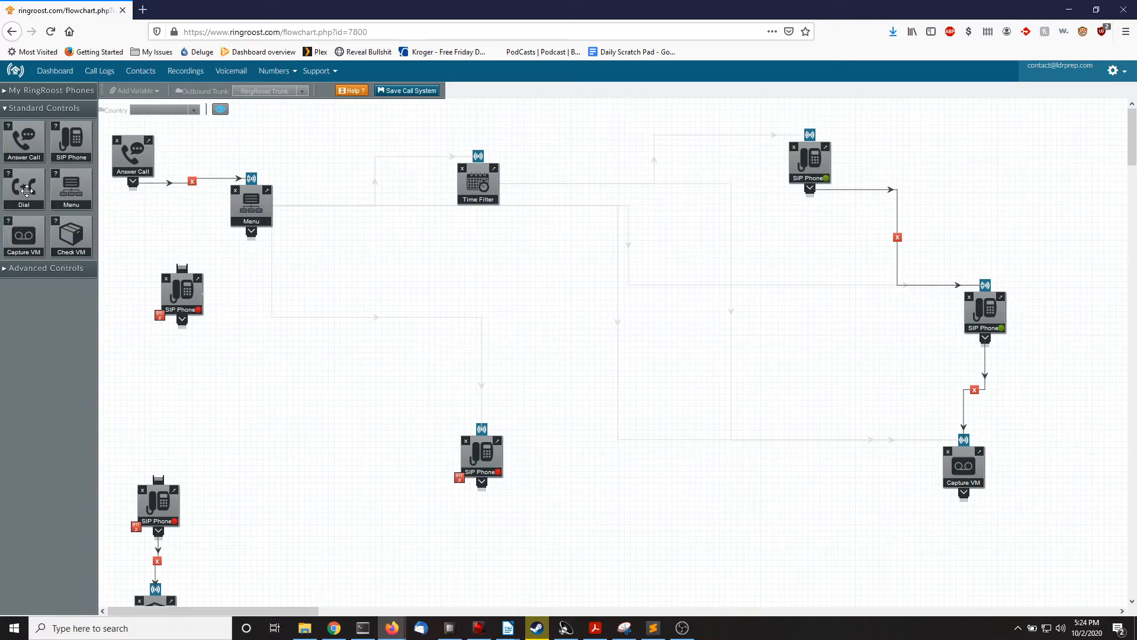
pyautogui.moveTo(71, 189); pyautogui.dragTo(244, 372)
pyautogui.moveTo(182, 322); pyautogui.dragTo(233, 384)
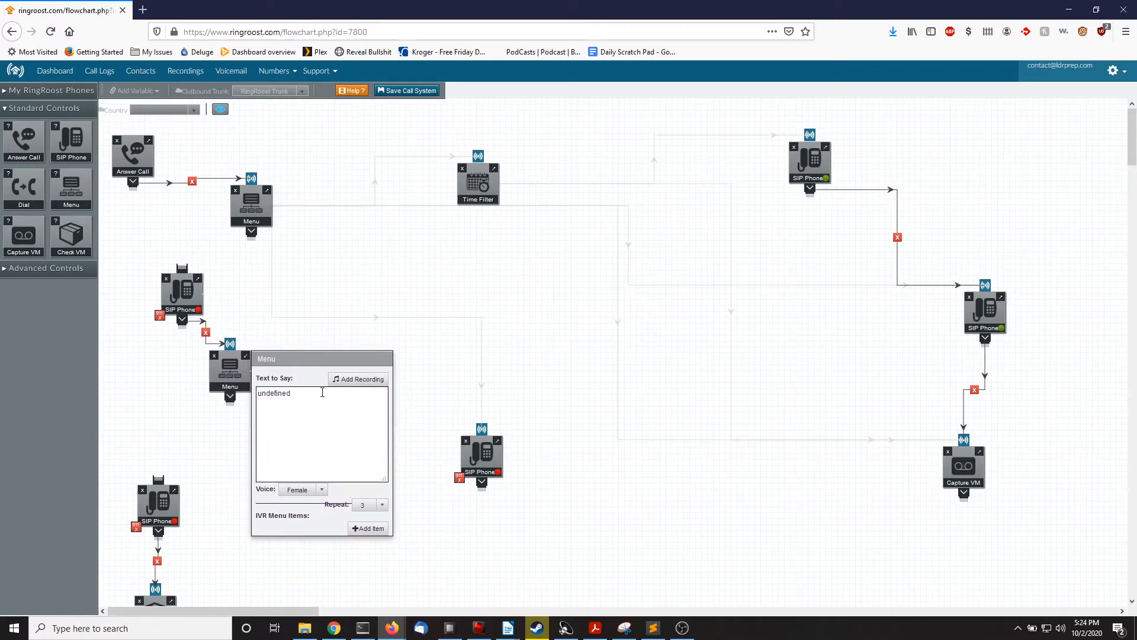
# Step: Replace the new Menu's default text to say with "Hello and thanks for calling Logistics Done Right"
pyautogui.doubleClick(318, 392)
pyautogui.press('BackSpace')
pyautogui.write('Helo')
pyautogui.write('o and thanks for ca')
pyautogui.write('llin')
pyautogui.write('g Logistic')
pyautogui.write('s Done Right')
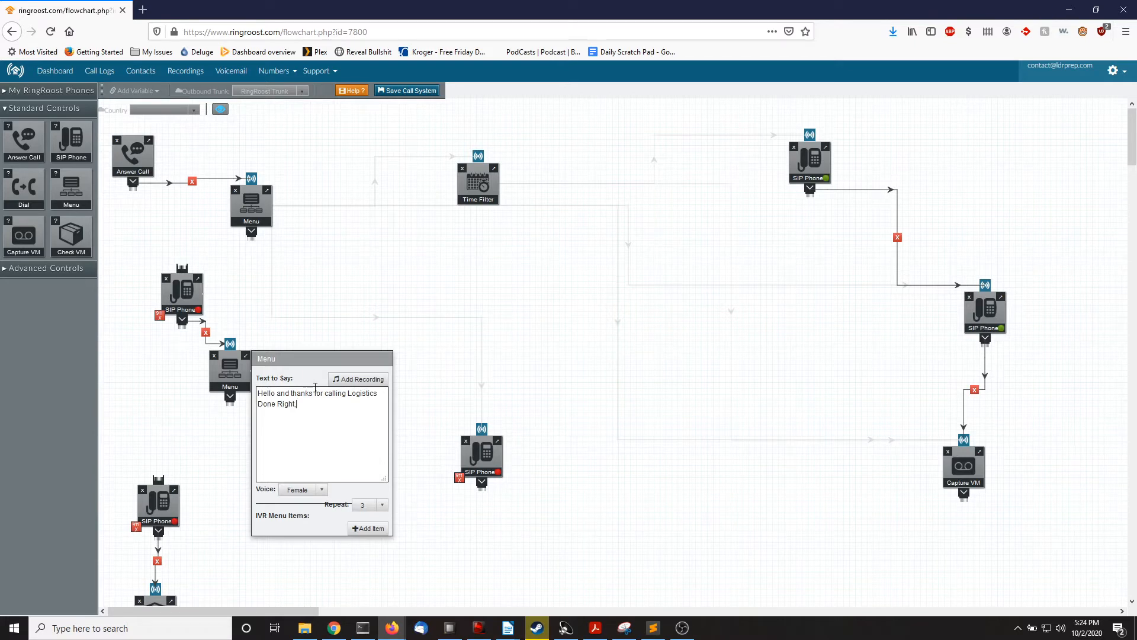
pyautogui.write('. We are a par')
pyautogui.press('BackSpace')
pyautogui.press('BackSpace')
pyautogui.press('BackSpace')
pyautogui.write('partner who handles the')
pyautogui.press('BackSpace')
pyautogui.press('BackSpace')
pyautogui.press('BackSpace')
pyautogui.press('BackSpace')
pyautogui.press('BackSpace')
pyautogui.press('BackSpace')
pyautogui.press('BackSpace')
pyautogui.press('BackSpace')
pyautogui.press('BackSpace')
pyautogui.press('BackSpace')
pyautogui.press('BackSpace')
pyautogui.press('BackSpace')
pyautogui.press('BackSpace')
pyautogui.press('BackSpace')
pyautogui.press('BackSpace')
pyautogui.press('BackSpace')
pyautogui.press('BackSpace')
pyautogui.press('BackSpace')
pyautogui.press('BackSpace')
pyautogui.press('BackSpace')
pyautogui.press('BackSpace')
# Step: Add a second paragraph to the greeting: "We're sorry you're having issues with the product you bought."
pyautogui.write("We're sorry you're having issues with the prodict")
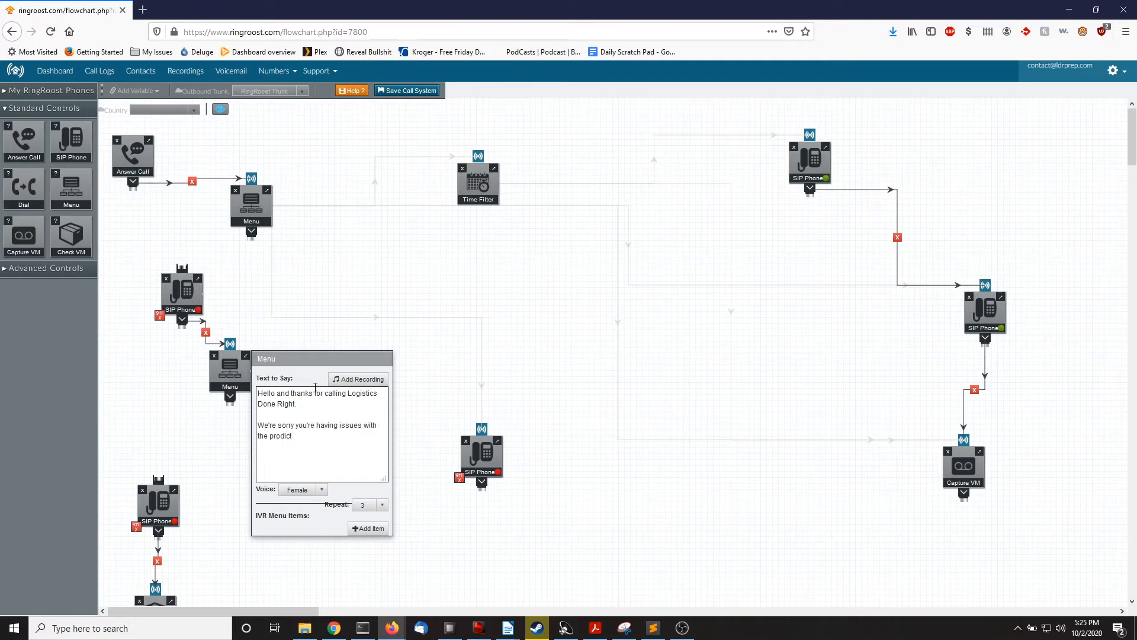
pyautogui.write('uct you bough')
pyautogui.write('t. H')
pyautogui.write(' We are not th')
pyautogui.write('e retailer')
pyautogui.press('BackSpace')
pyautogui.press('BackSpace')
pyautogui.press('BackSpace')
pyautogui.press('BackSpace')
pyautogui.press('BackSpace')
pyautogui.press('BackSpace')
pyautogui.press('BackSpace')
pyautogui.press('BackSpace')
pyautogui.press('BackSpace')
pyautogui.press('BackSpace')
pyautogui.press('BackSpace')
pyautogui.press('BackSpace')
pyautogui.press('BackSpace')
pyautogui.press('BackSpace')
pyautogui.press('BackSpace')
pyautogui.press('BackSpace')
pyautogui.press('BackSpace')
pyautogui.press('BackSpace')
pyautogui.press('BackSpace')
pyautogui.press('BackSpace')
pyautogui.press('BackSpace')
pyautogui.press('BackSpace')
# Step: Continue the paragraph with "The retailer you purchased the item from is one of our customers, and you will need to contact them."
pyautogui.write('The retailer you purchased th')
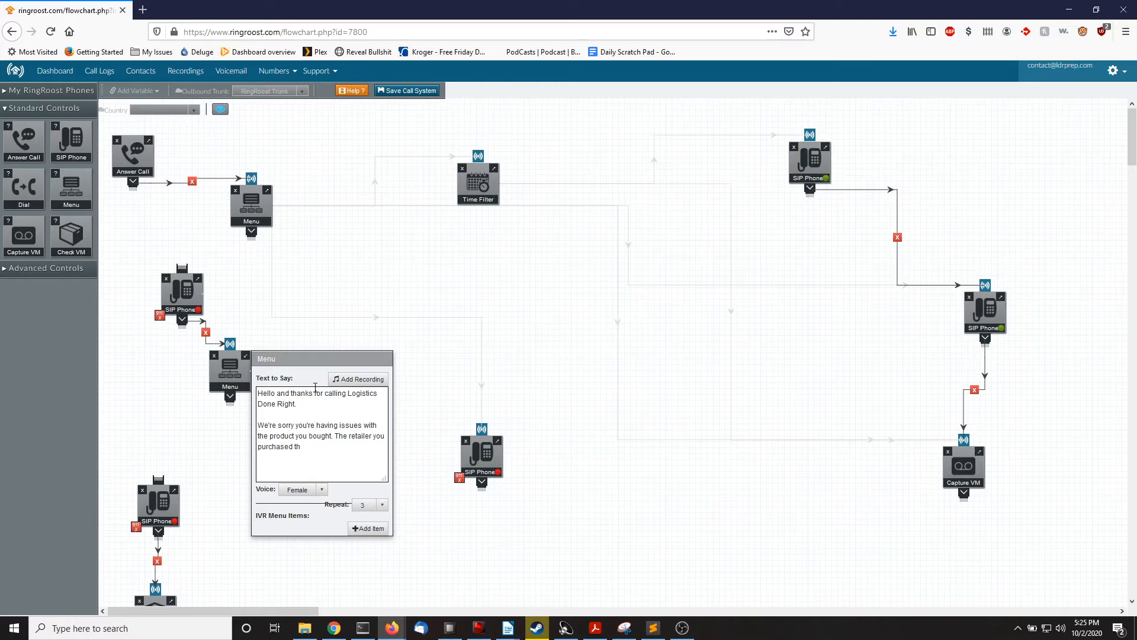
pyautogui.write('e item from is one of our customers')
pyautogui.write(', and you will need to')
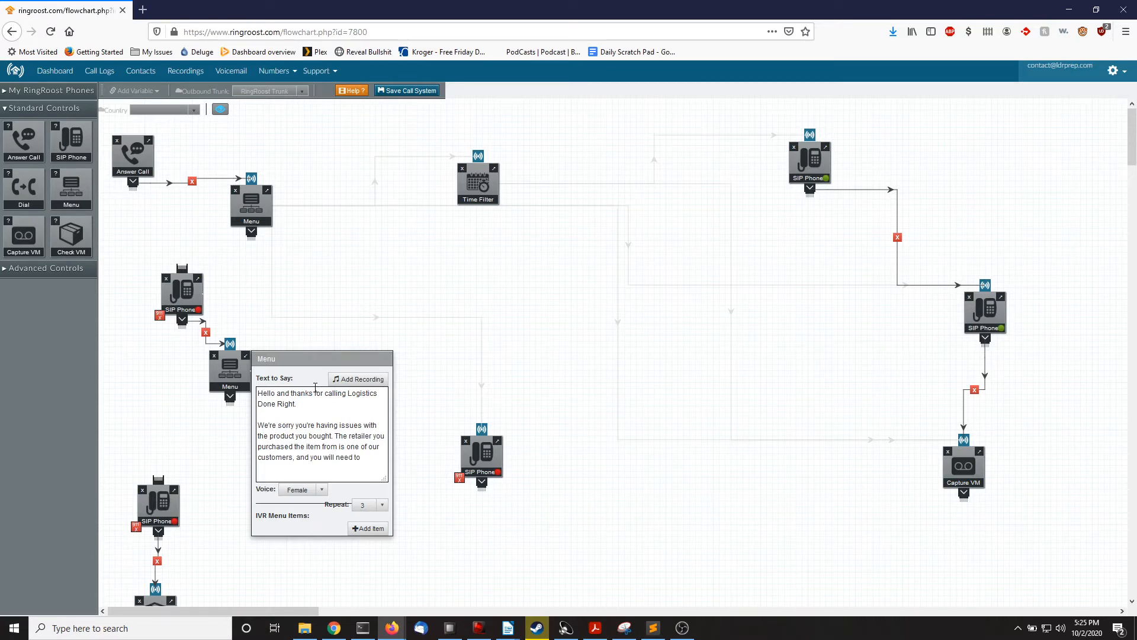
pyautogui.write(' contact them.')
# Step: Add a new paragraph: "We are just a warehouse that handles shipments for a lot of different people who sell online."
pyautogui.press('Return')
pyautogui.press('Return')
pyautogui.write('We are ')
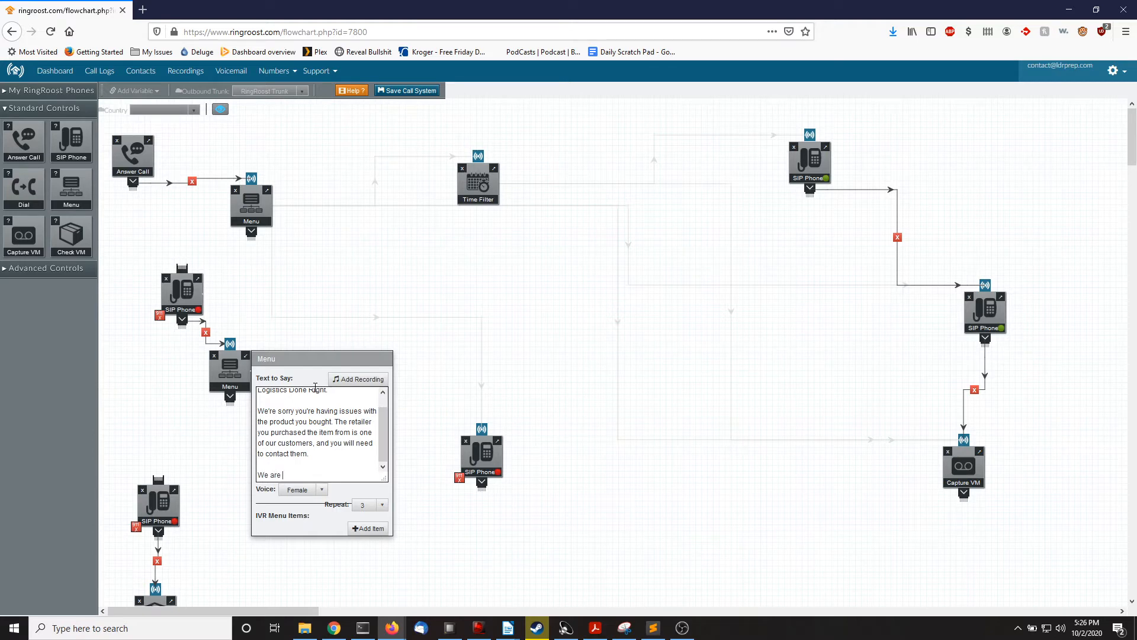
pyautogui.write('just a warehouse that handles shipm')
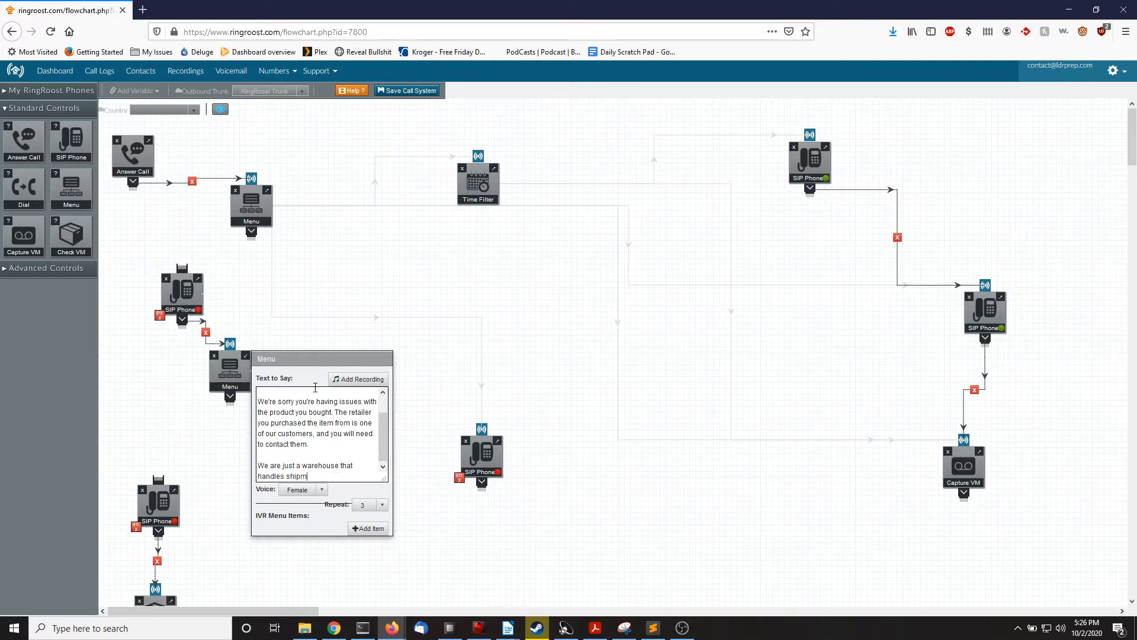
pyautogui.write('ents for a lot ofg')
pyautogui.write('fferent ')
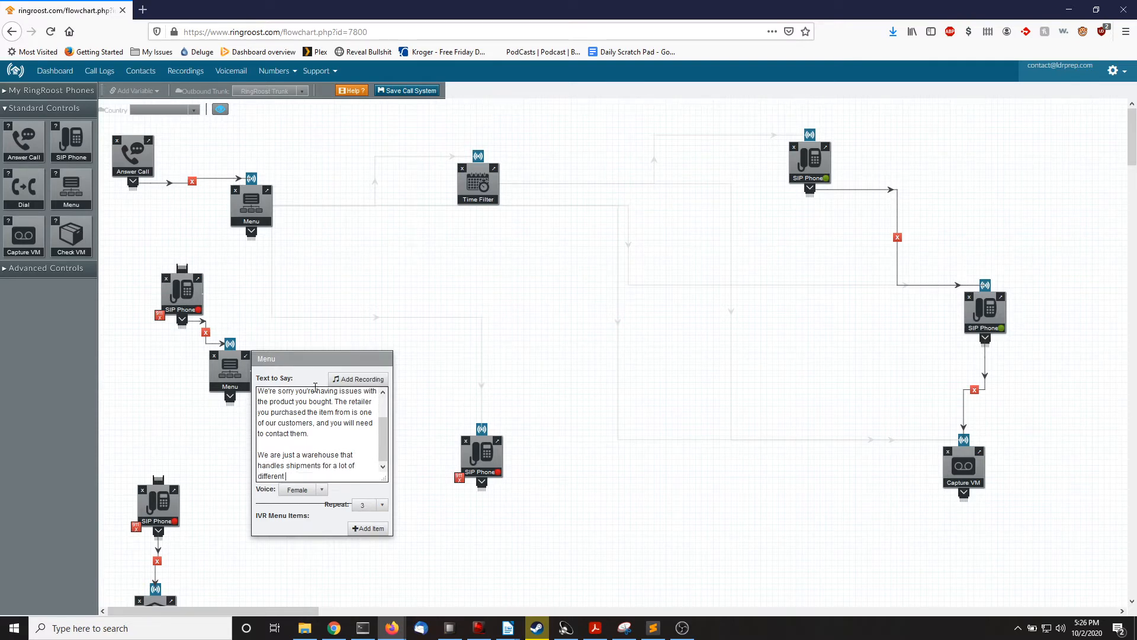
pyautogui.write('people who sell online.')
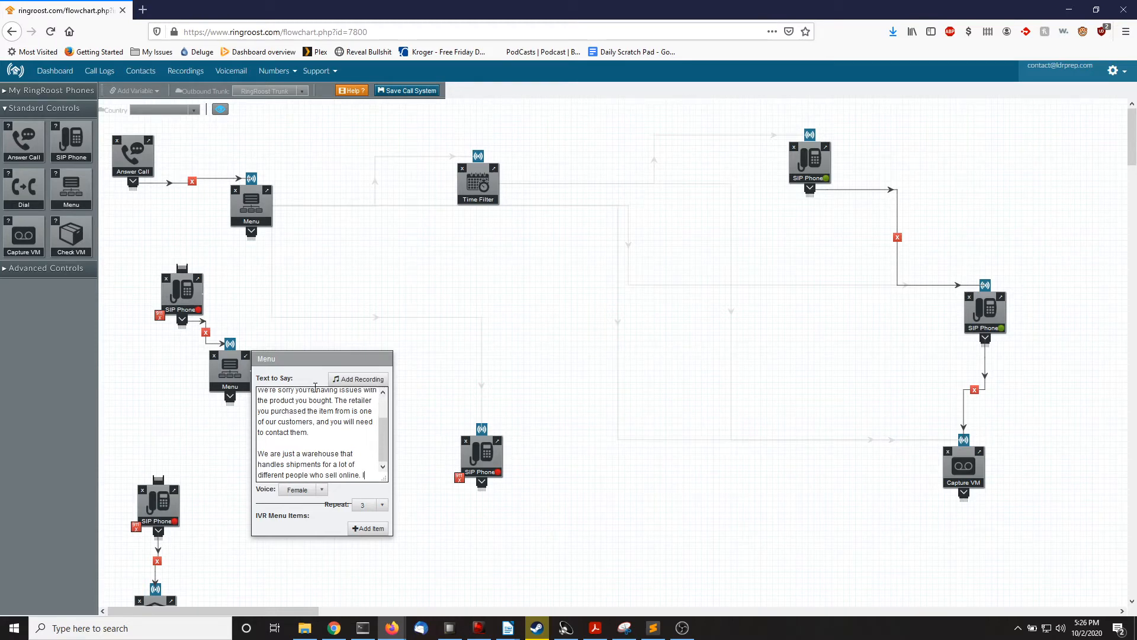
# Step: Begin another sentence in the warehouse paragraph with "If you came across this phone number it's"
pyautogui.write(' If you came across ')
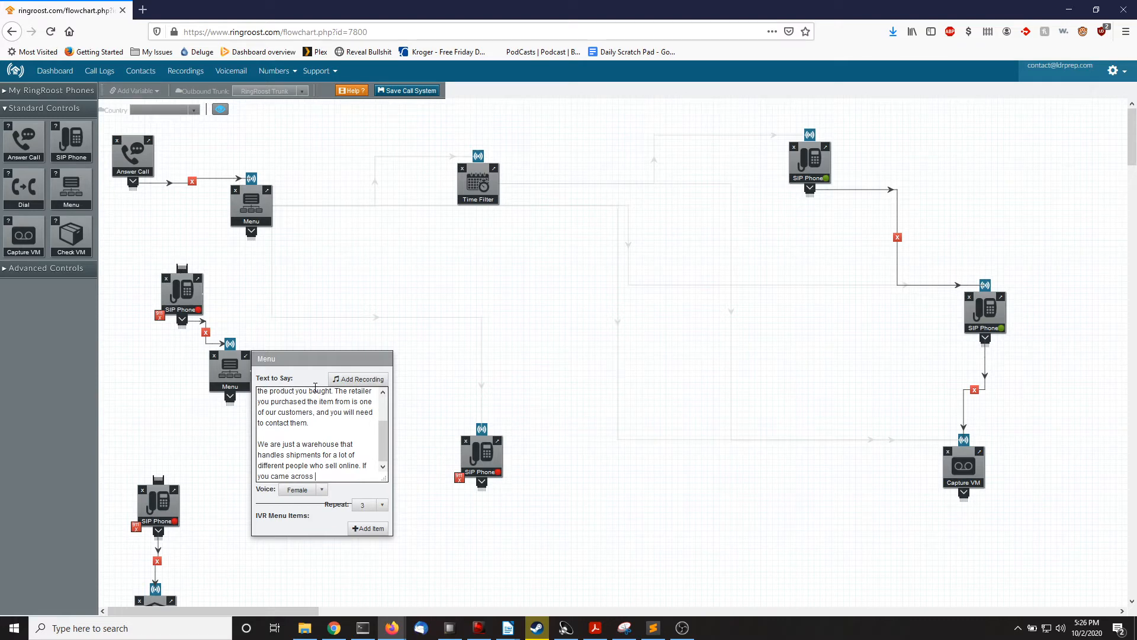
pyautogui.write('this phone number')
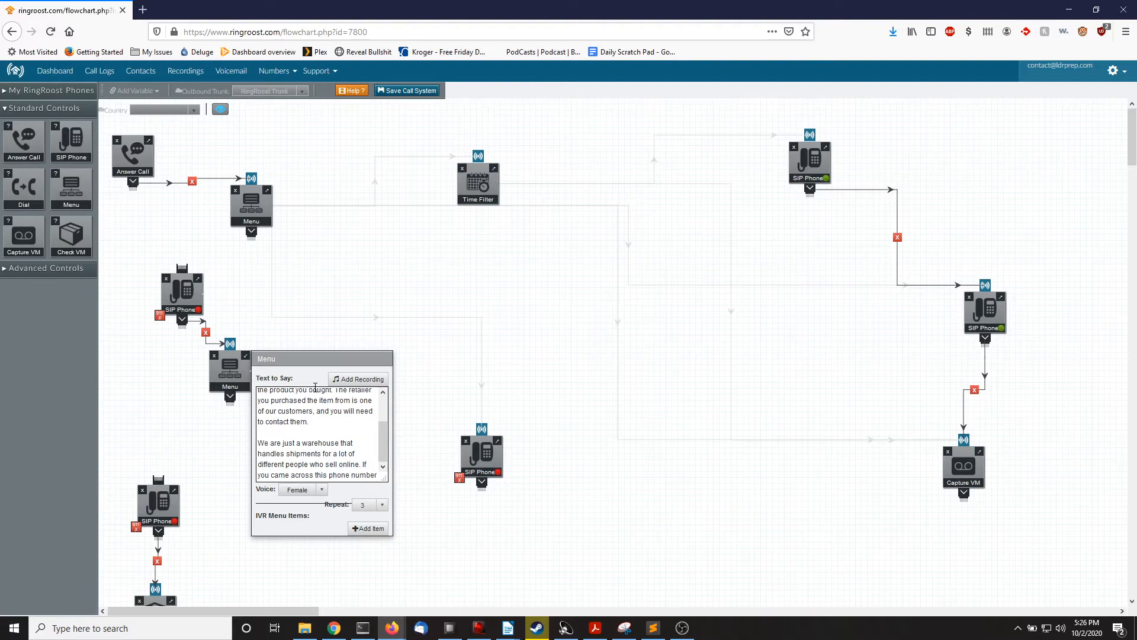
pyautogui.write(' it')
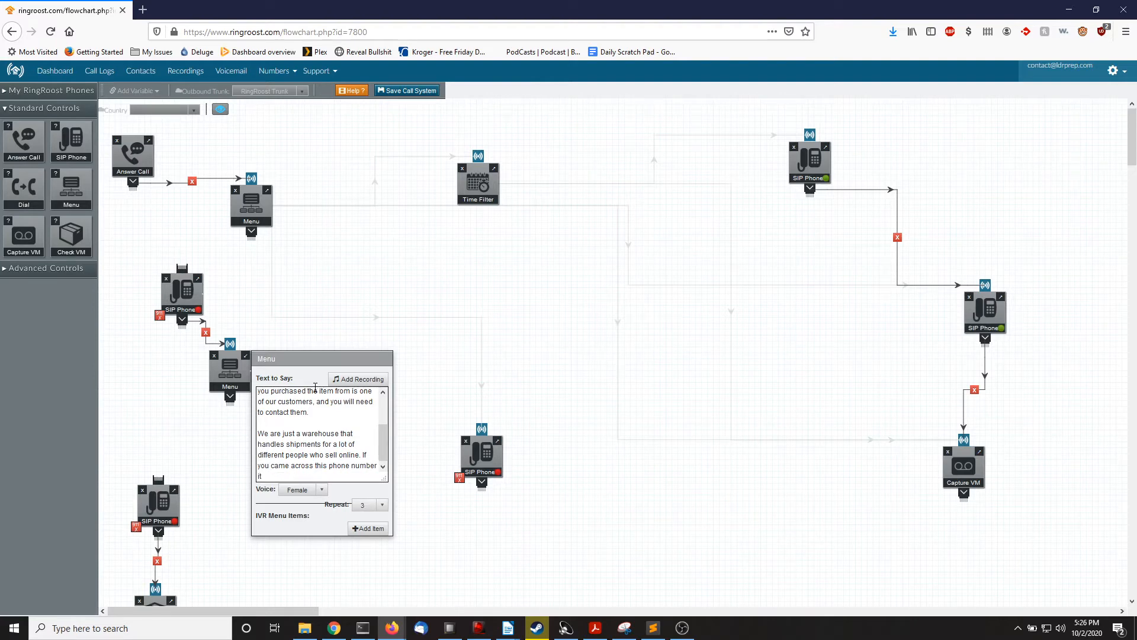
pyautogui.write("'s because we have")
pyautogui.press('BackSpace')
pyautogui.press('BackSpace')
pyautogui.press('BackSpace')
pyautogui.press('BackSpace')
pyautogui.press('BackSpace')
pyautogui.press('BackSpace')
pyautogui.press('BackSpace')
pyautogui.press('BackSpace')
pyautogui.press('BackSpace')
pyautogui.press('BackSpace')
pyautogui.press('BackSpace')
pyautogui.press('BackSpace')
pyautogui.press('BackSpace')
pyautogui.press('BackSpace')
pyautogui.press('BackSpace')
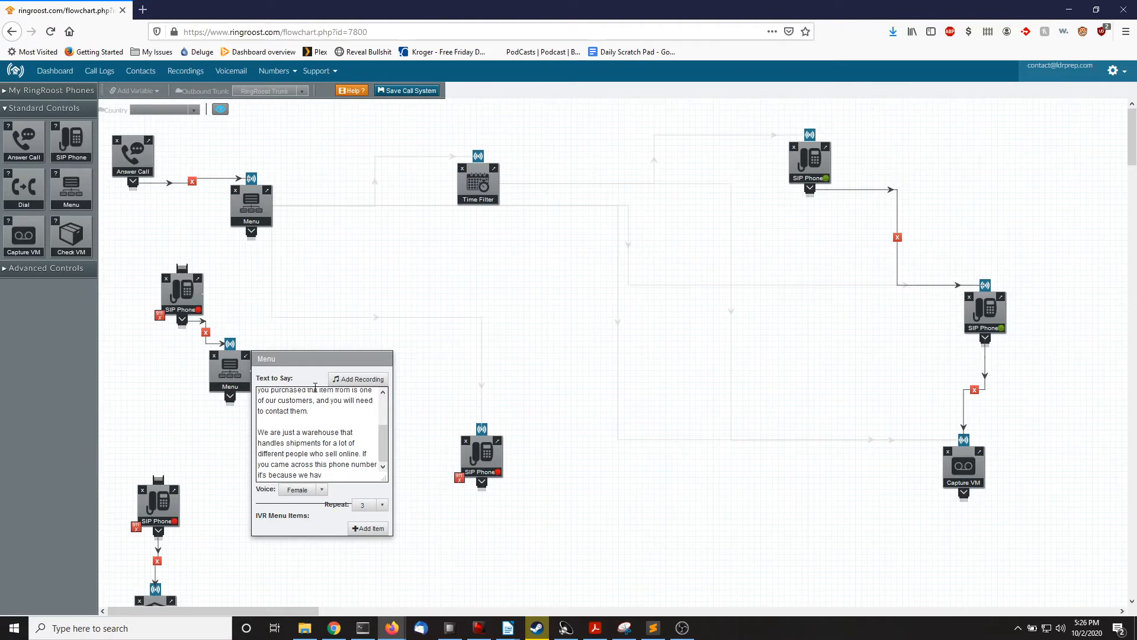
# Step: Complete the sentence with "so Fedex, UPS, or the Post Office can call us if they can't deliver a package for some reason."
pyautogui.write('so Fedex, UIP')
pyautogui.press('BackSpace')
pyautogui.press('BackSpace')
pyautogui.write('or the Post Office can cal')
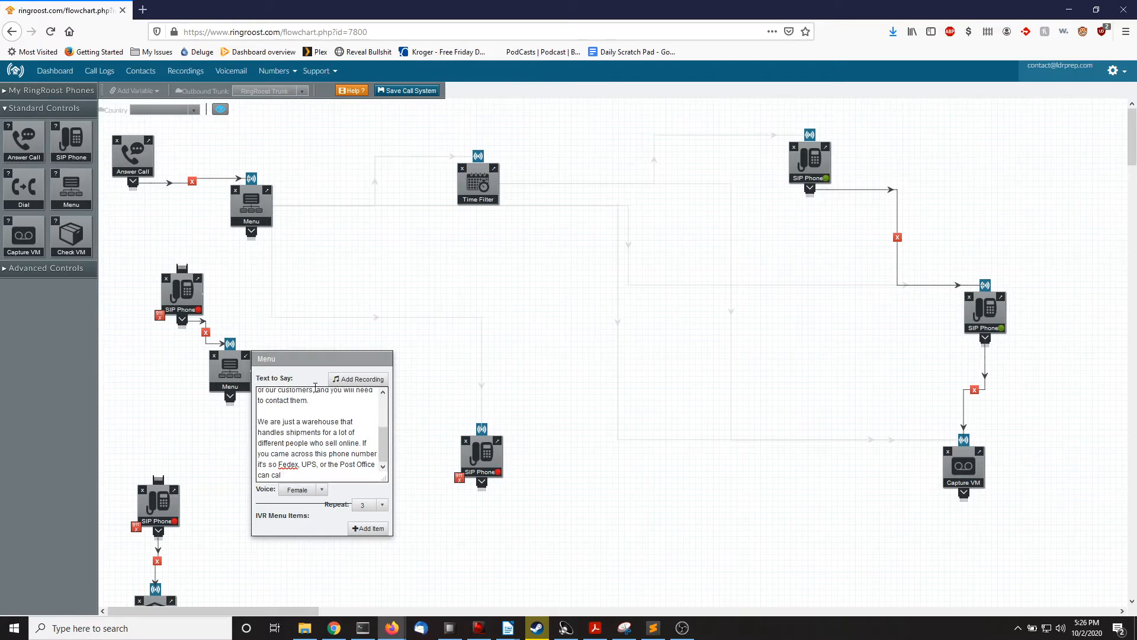
pyautogui.write("l us if they can't deliver a package for some reason.")
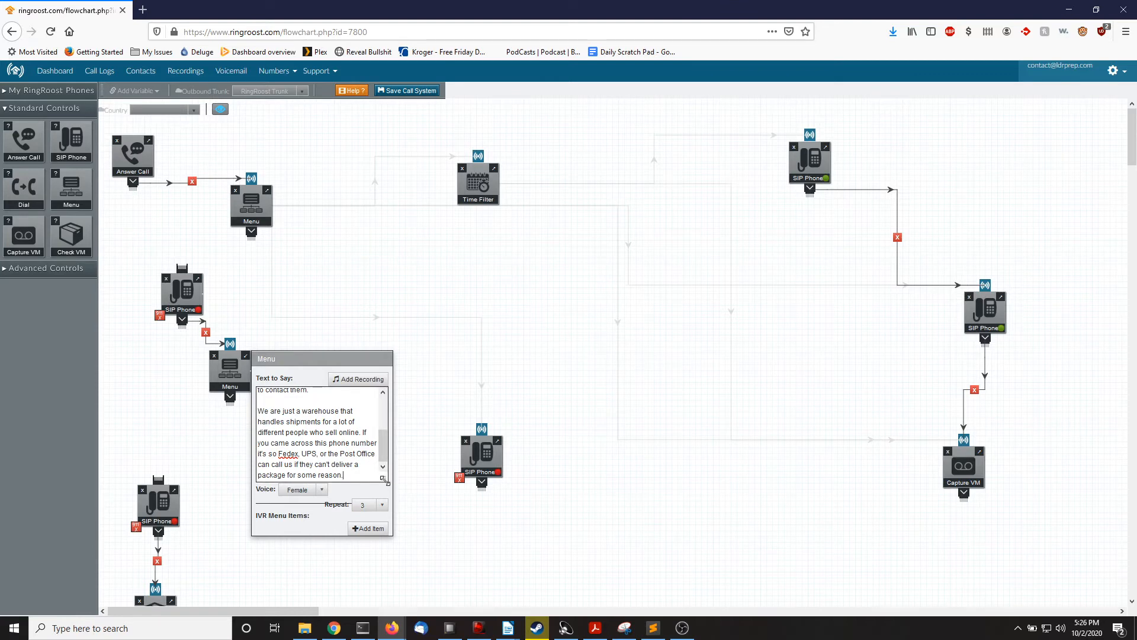
# Step: Enlarge the Menu's text box and add "directly" after "you will need to contact them"
pyautogui.moveTo(384, 478); pyautogui.dragTo(527, 515)
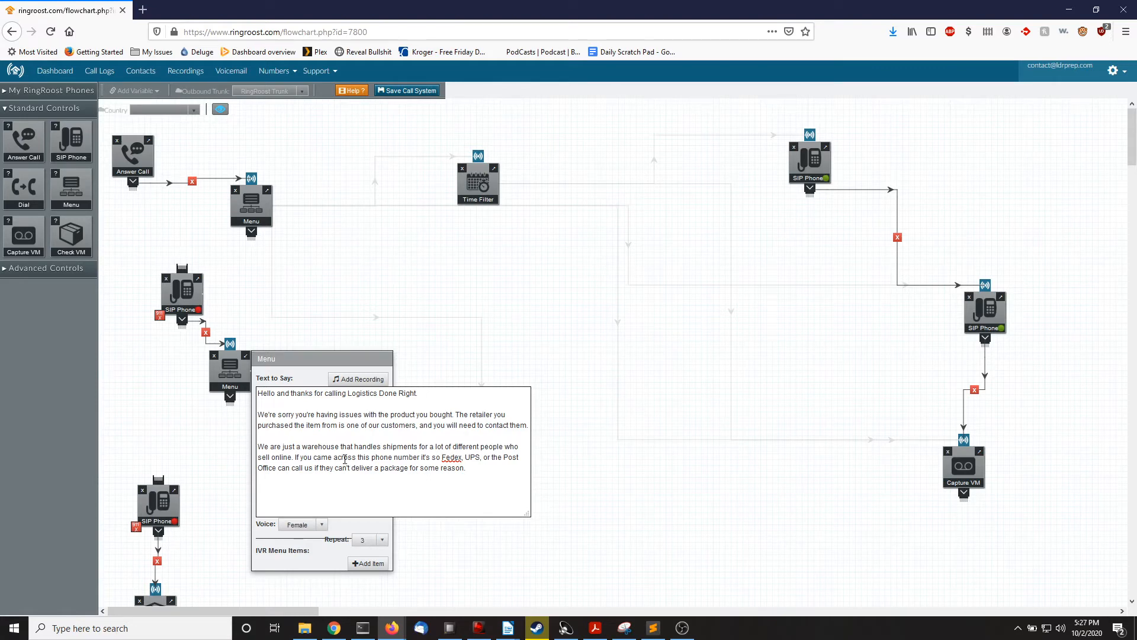
pyautogui.click(527, 427)
pyautogui.write('di')
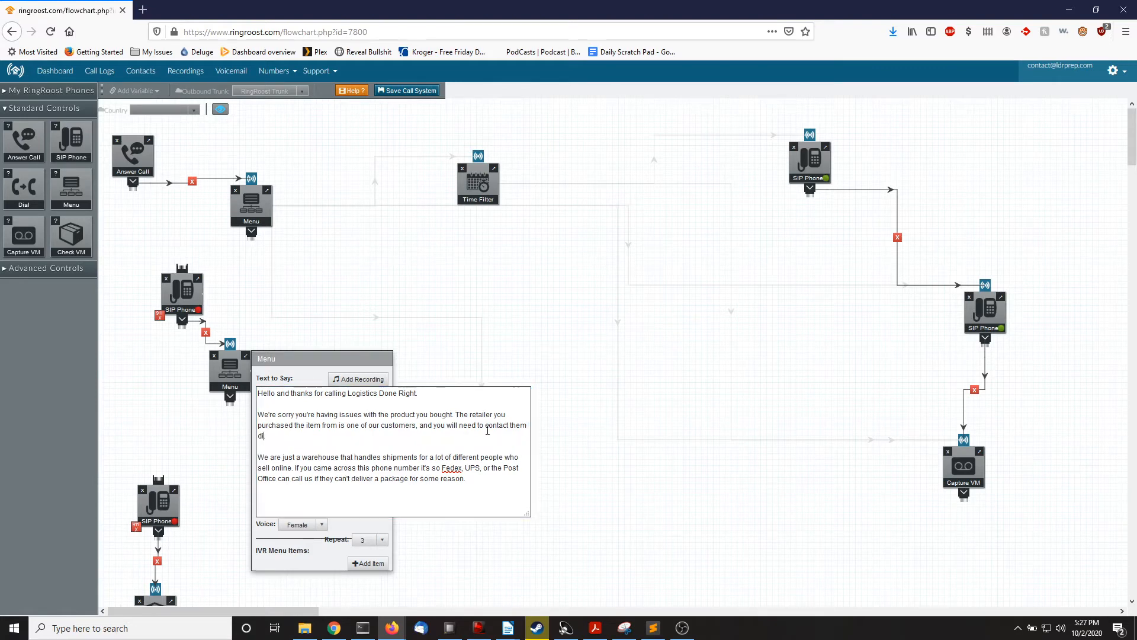
pyautogui.write('rectly')
# Step: Insert the paragraph "Our phone number may have been on the shipping label because we're a 3rd party warehouse that handles return shipments for many online retailers"
pyautogui.press('Return')
pyautogui.press('Return')
pyautogui.write('Our ph')
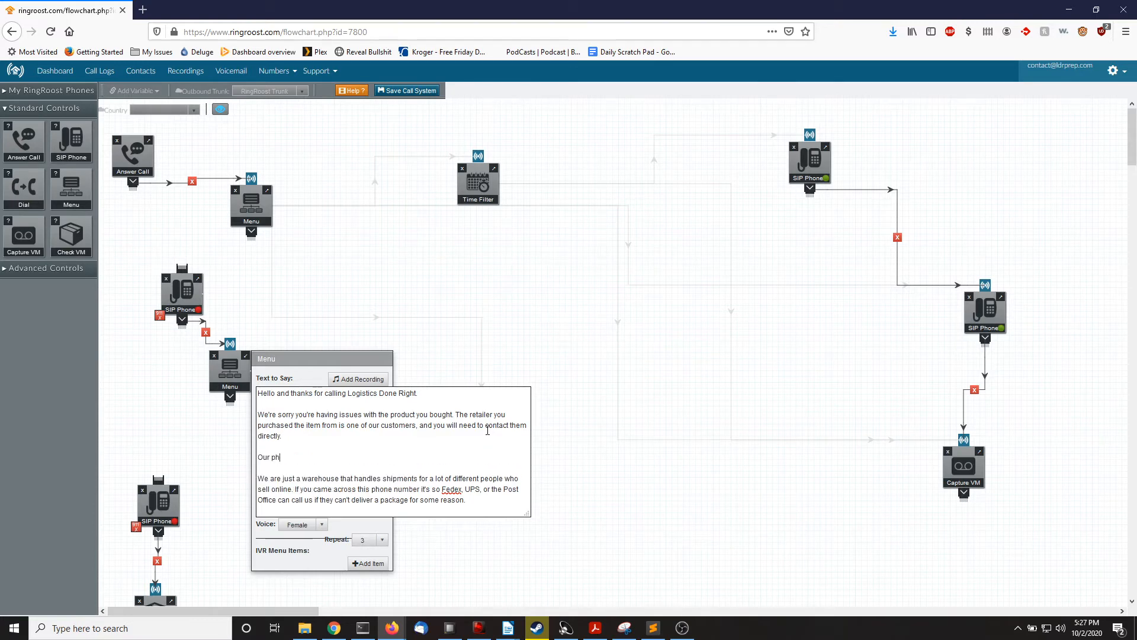
pyautogui.write('one number may have been on thershipping la')
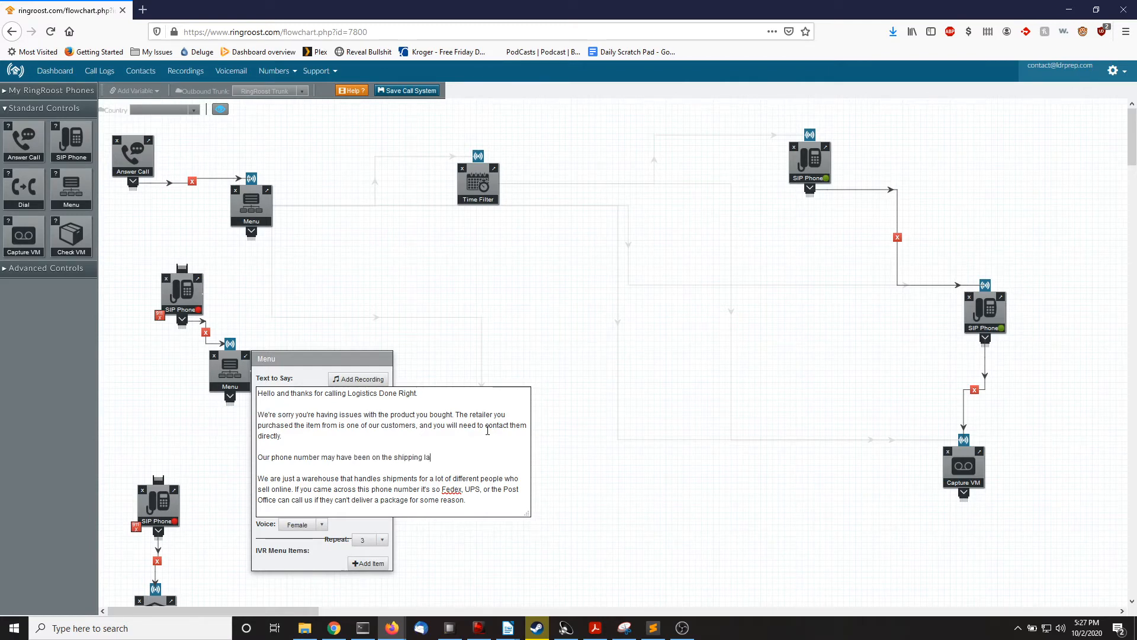
pyautogui.write("bel because we're a 3rd party warehouse that")
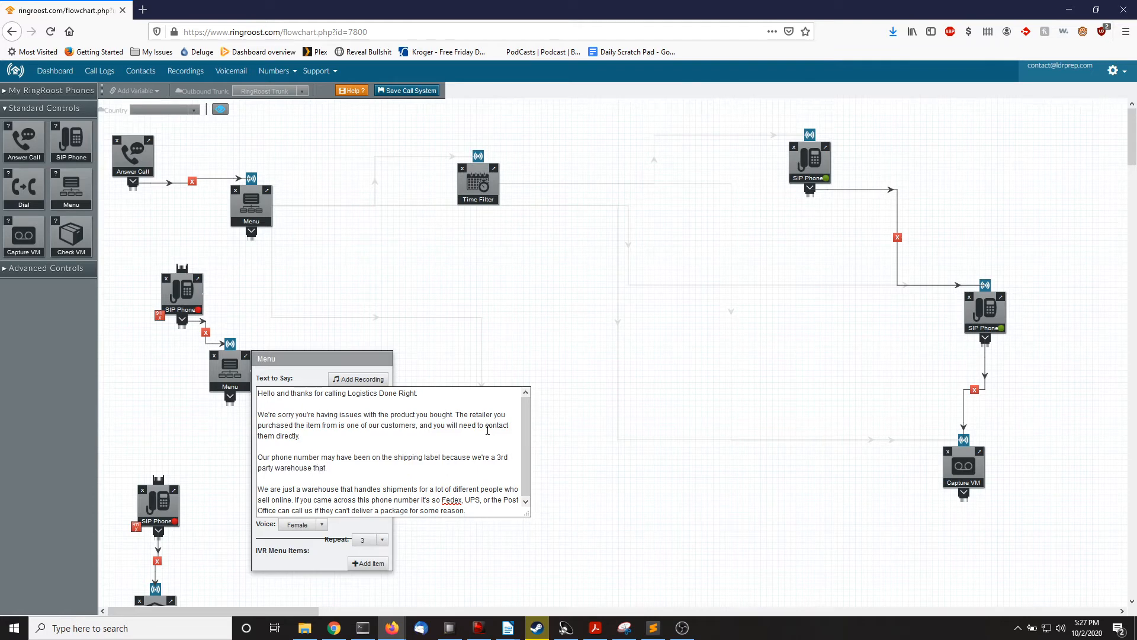
pyautogui.write(' handles return shipments for many online reta')
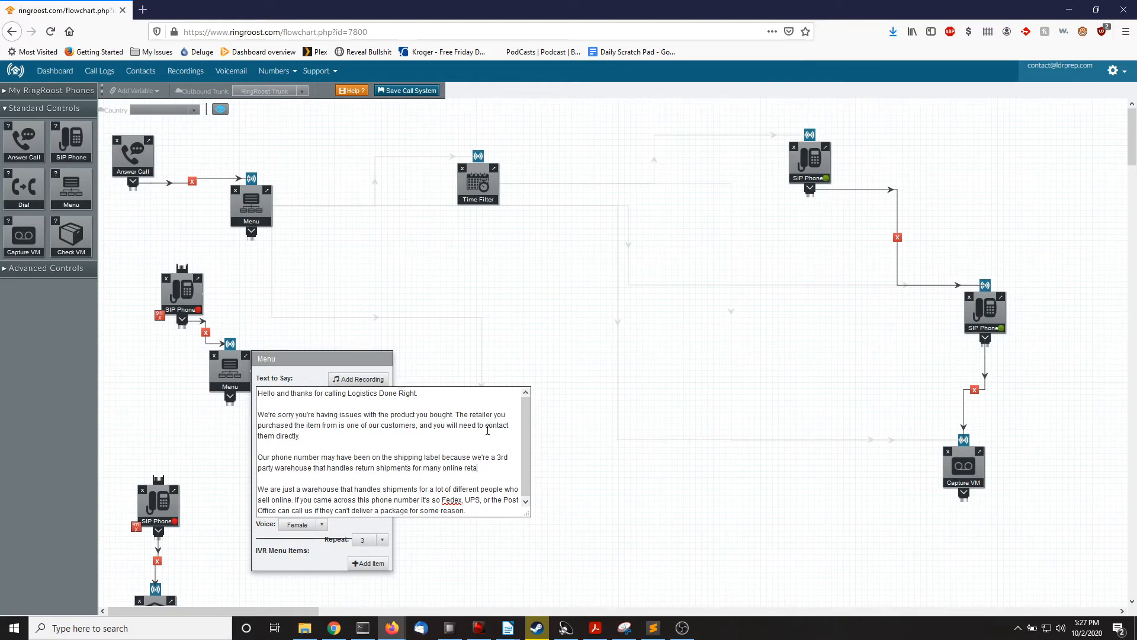
pyautogui.write('ilers. We can answer quest')
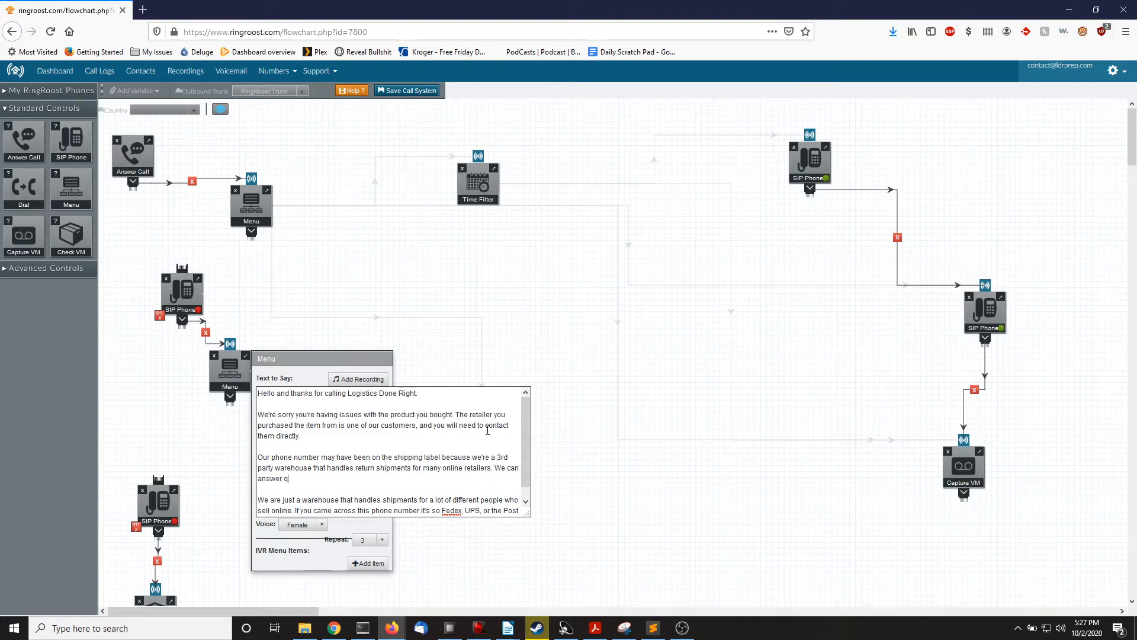
pyautogui.press('BackSpace')
pyautogui.press('BackSpace')
pyautogui.press('BackSpace')
pyautogui.press('BackSpace')
pyautogui.press('BackSpace')
pyautogui.press('BackSpace')
pyautogui.press('BackSpace')
pyautogui.press('BackSpace')
pyautogui.press('BackSpace')
pyautogui.press('BackSpace')
pyautogui.press('BackSpace')
pyautogui.press('BackSpace')
pyautogui.press('BackSpace')
pyautogui.press('BackSpace')
pyautogui.press('BackSpace')
pyautogui.press('BackSpace')
pyautogui.press('BackSpace')
pyautogui.press('BackSpace')
pyautogui.press('BackSpace')
pyautogui.press('BackSpace')
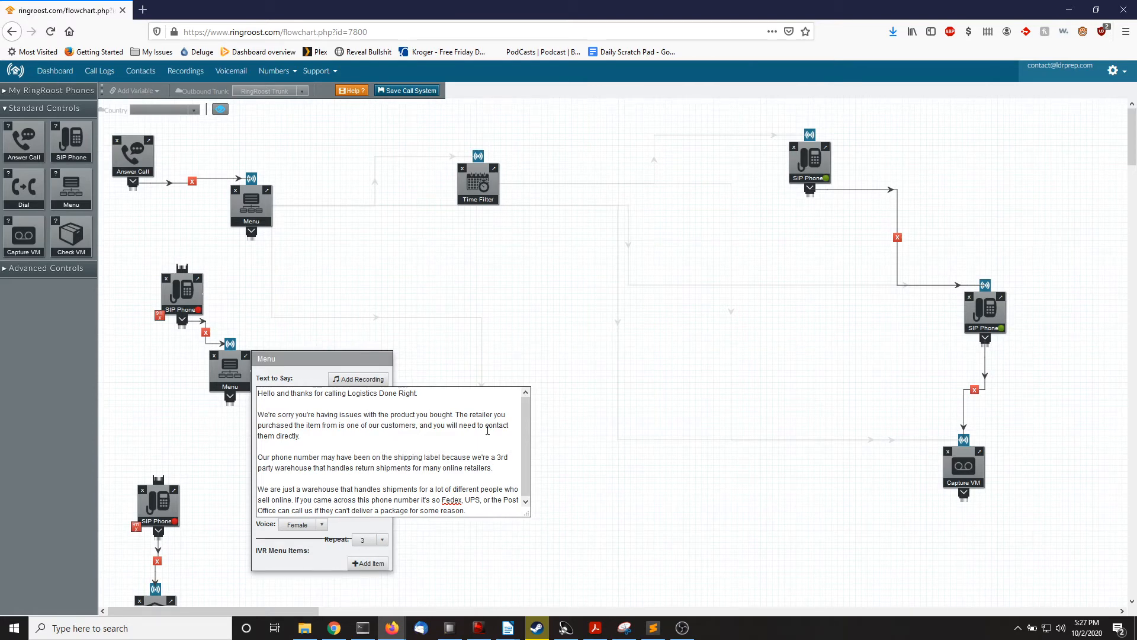
# Step: Add the sentence "However, we are not involved with customer service or sales, so you'll need to contact the company you bought the item from."
pyautogui.write('However, w')
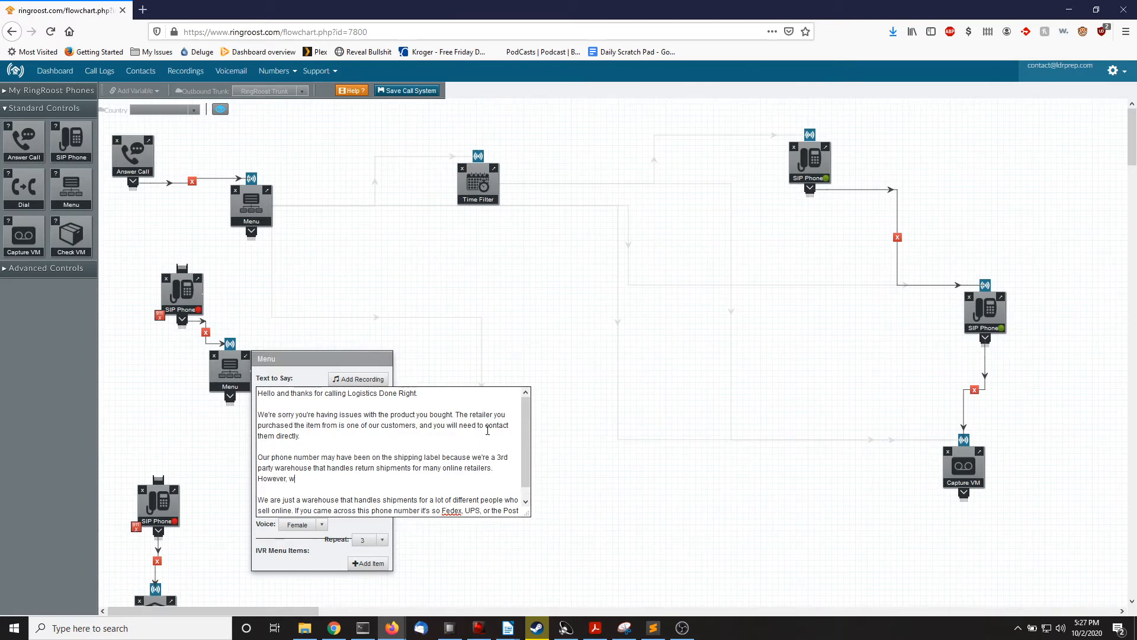
pyautogui.write('e are not involved with customer service or')
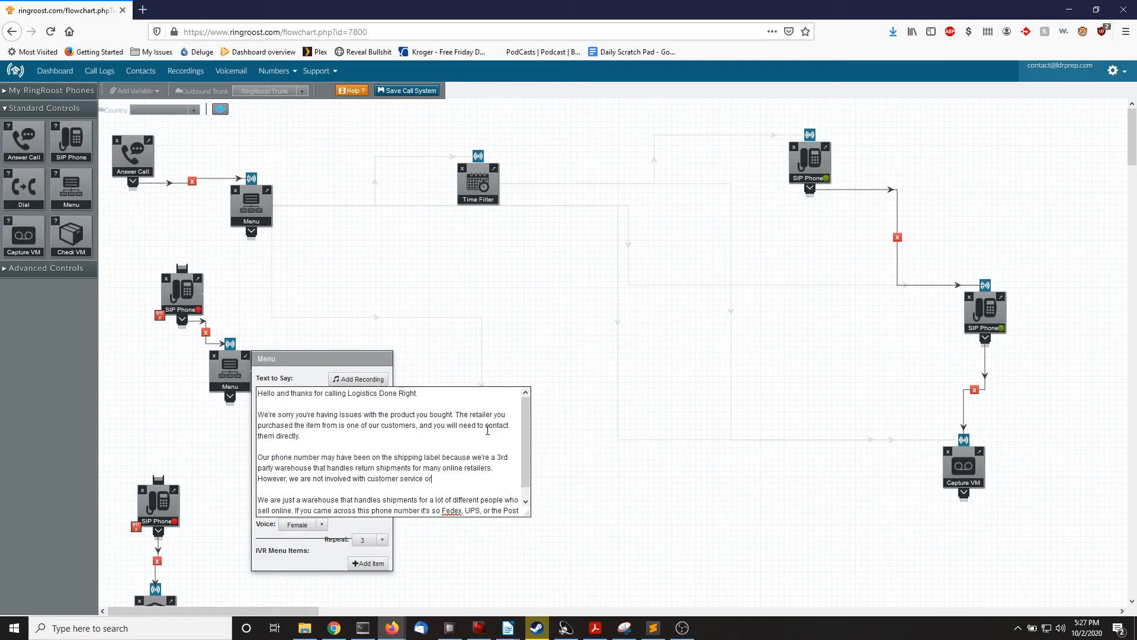
pyautogui.write(' sales.')
pyautogui.write(" so you'll need to cont")
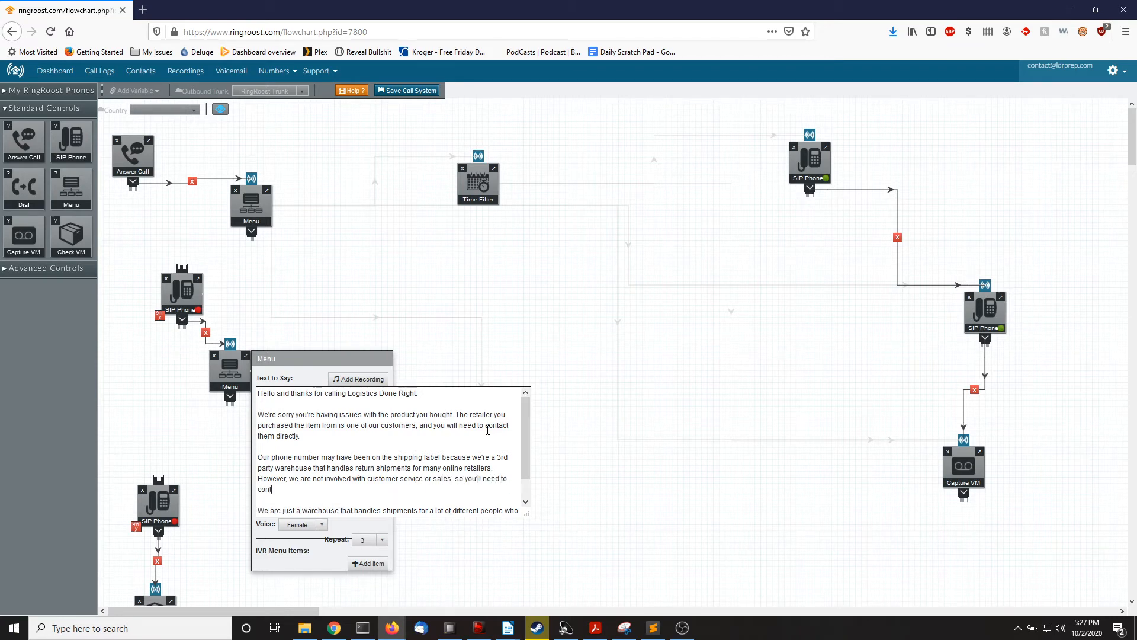
pyautogui.write('act the company you bought the item from.')
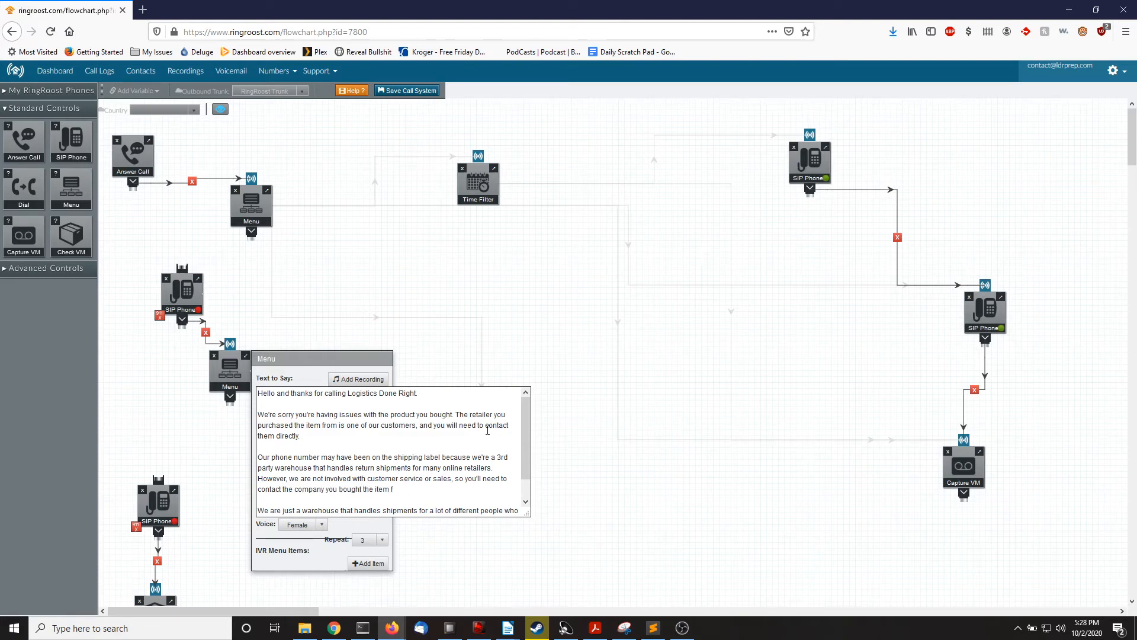
# Step: Delete the old last paragraph of the message, beginning with "We are just a warehouse that handles shipments"
pyautogui.hotkey('shift', 'Down')
pyautogui.hotkey('shift', 'Down')
pyautogui.hotkey('shift', 'Down')
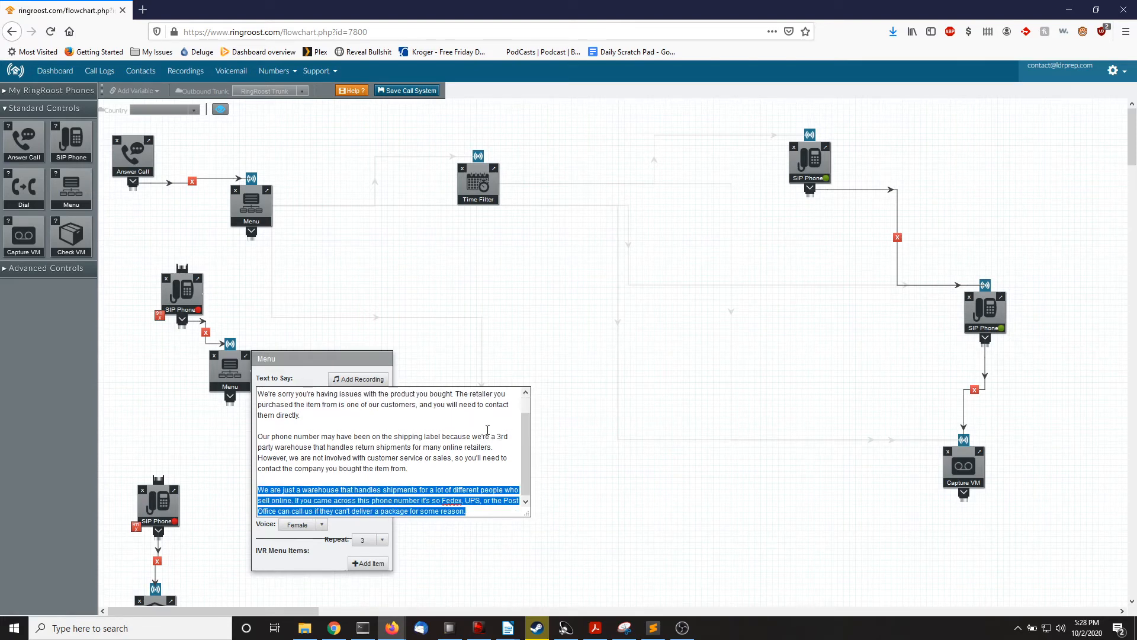
pyautogui.press('Delete')
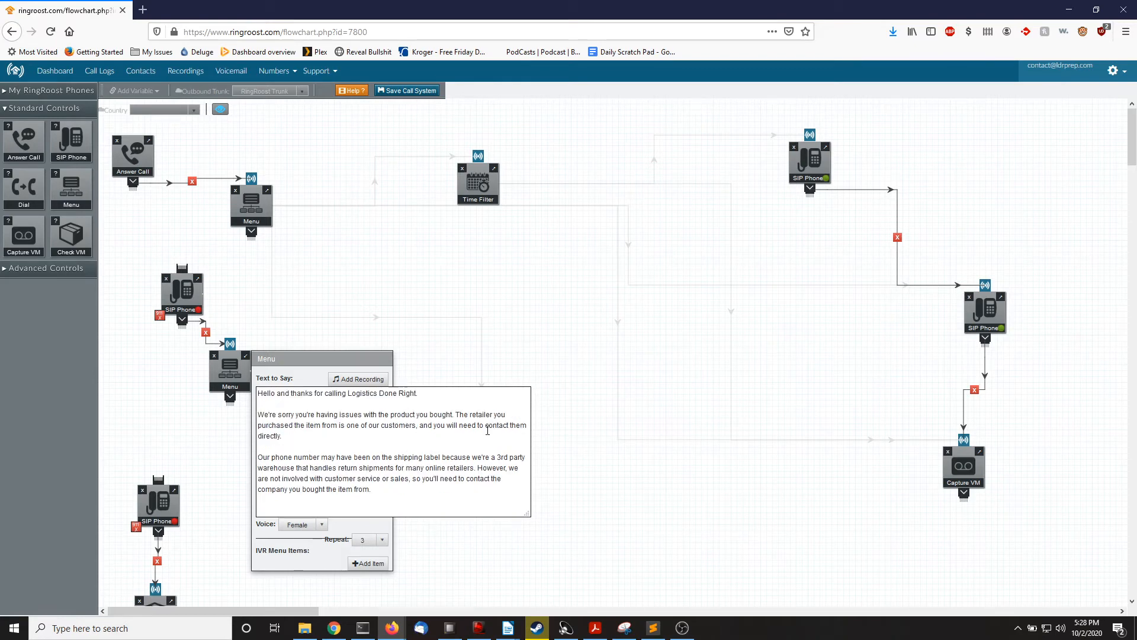
# Step: Start a closing paragraph with "Again, we are not the retailer. We are just a warehouse they pay to ship and receive products,"
pyautogui.press('Return')
pyautogui.press('Return')
pyautogui.write('Agaiu')
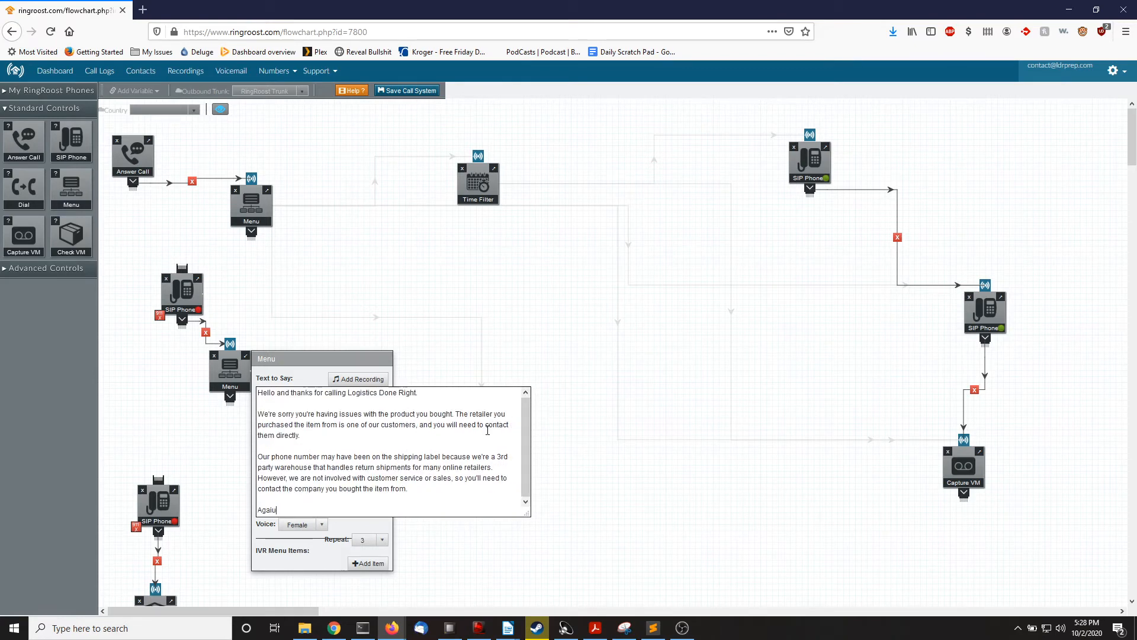
pyautogui.write(', we are not the retailer. We are just a warehouse that ')
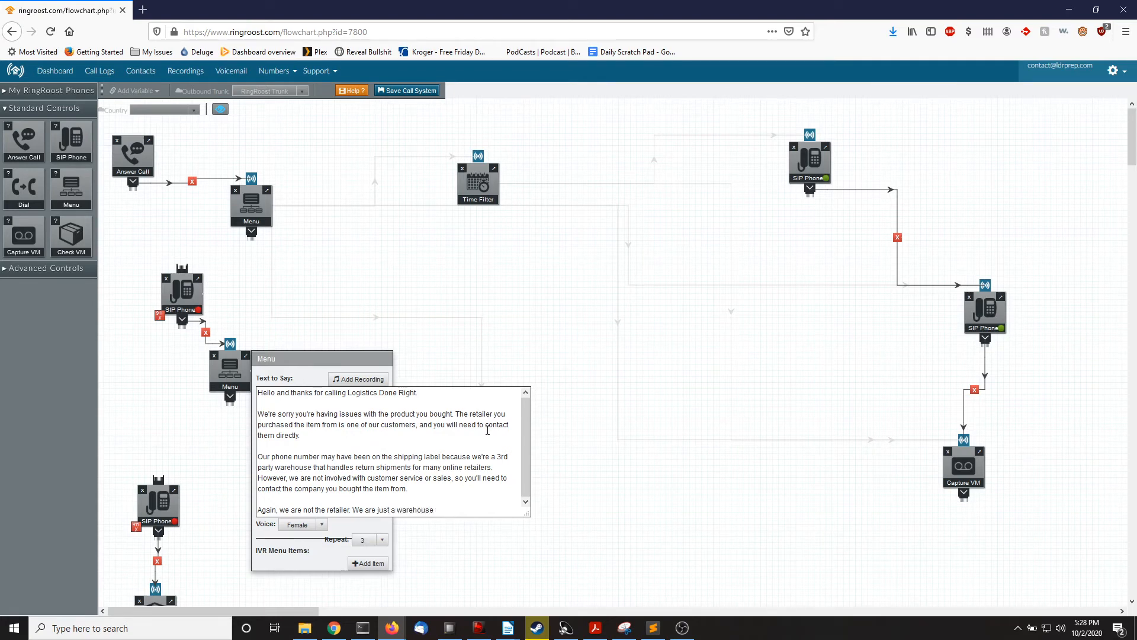
pyautogui.write(' they pay to ship and receive products, ')
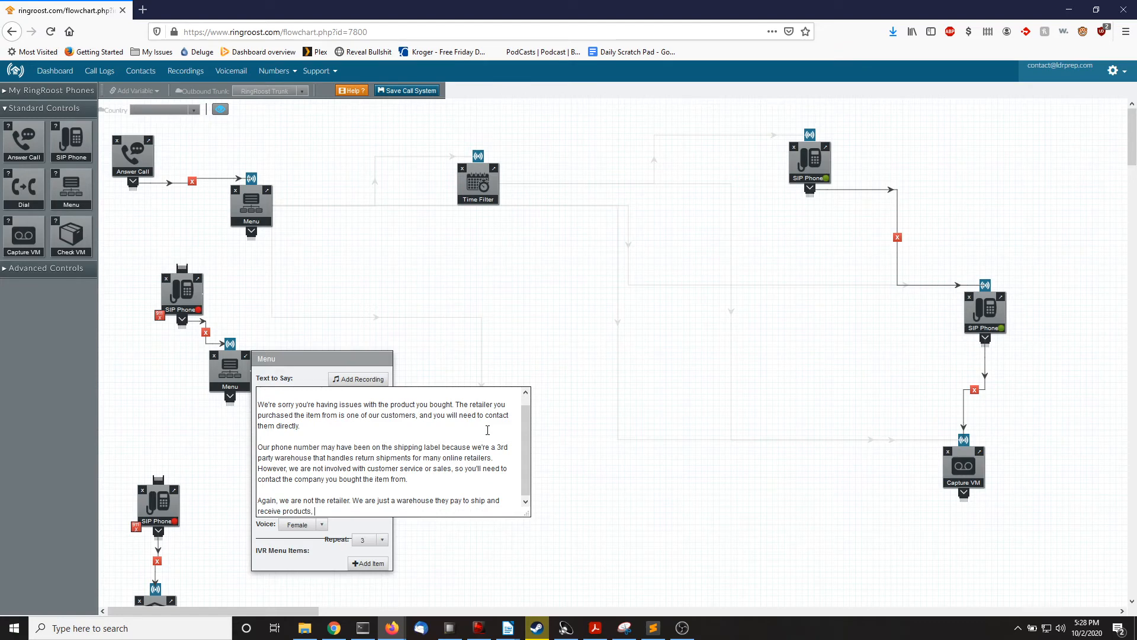
# Step: Complete the closing paragraph with "so we can't help you with any questions about your purchase or returns. Thank for you understanding."
pyautogui.write("so we can't help you with any questi")
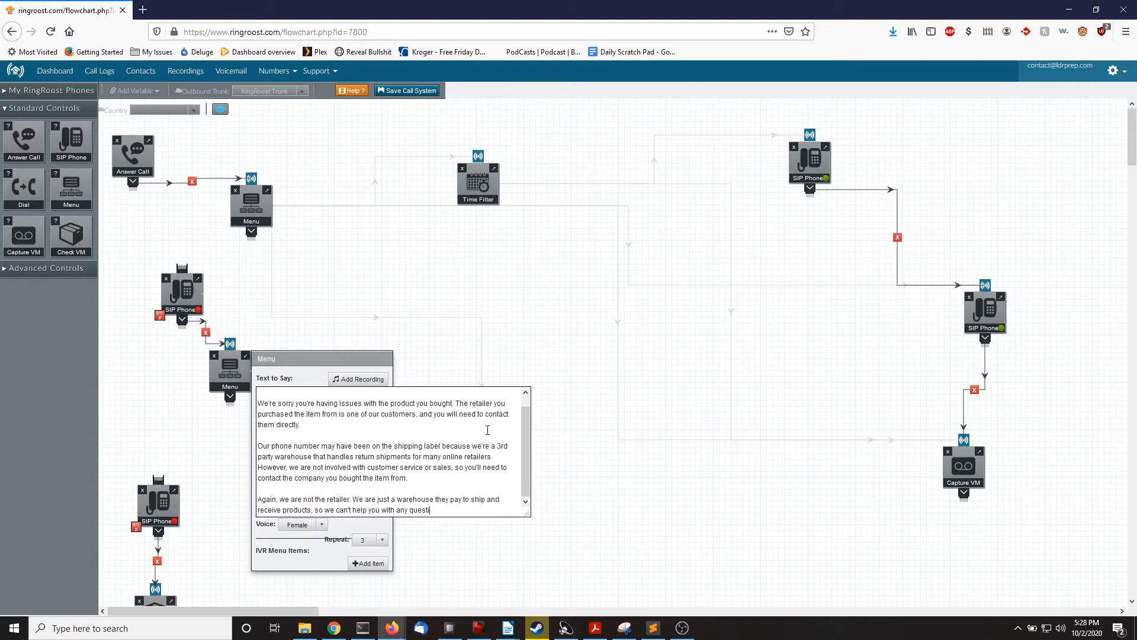
pyautogui.write('ons about your purchase.')
pyautogui.write(' returns. ')
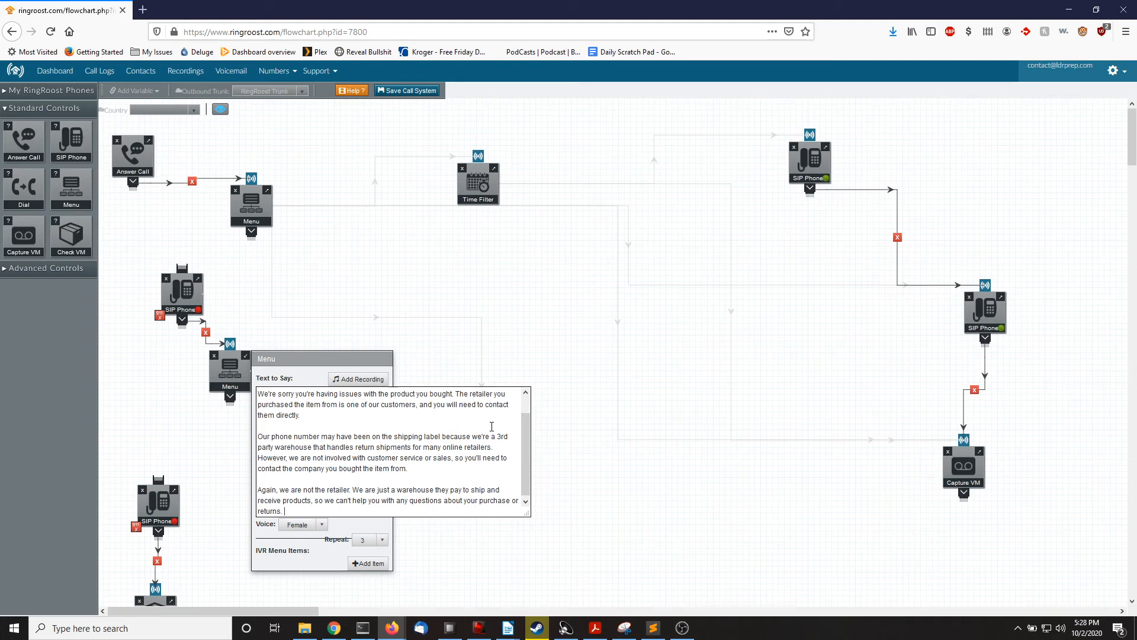
pyautogui.write('Thank for you understanding.')
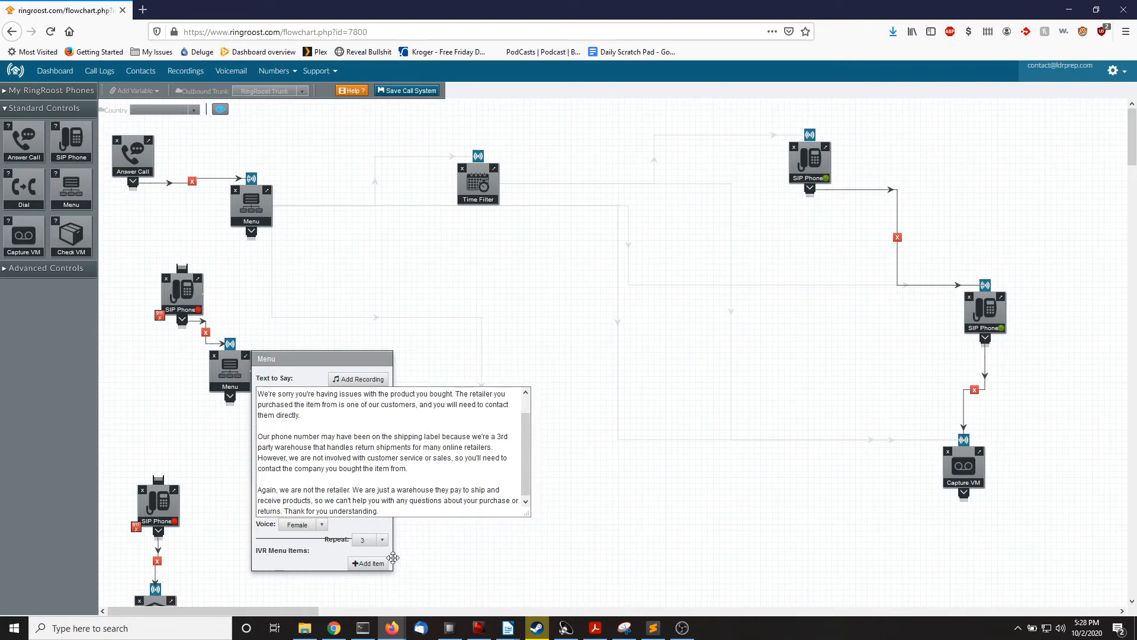
# Step: Resize the Menu's message box to be narrower and taller so it fits its settings window, and review the text
pyautogui.moveTo(390, 557); pyautogui.dragTo(432, 541)
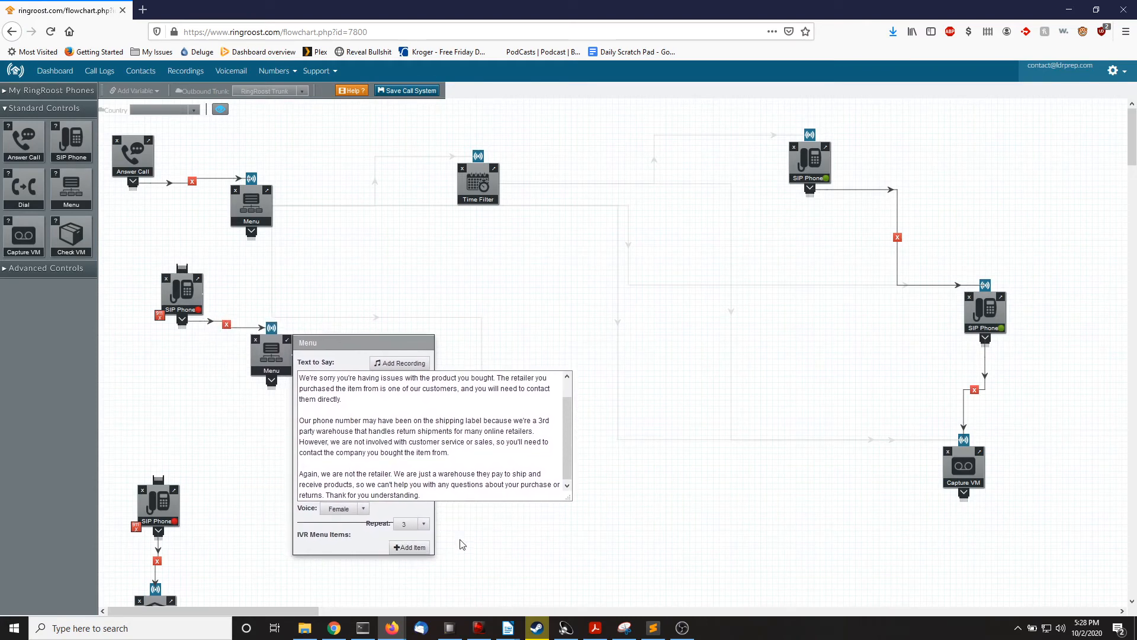
pyautogui.moveTo(569, 498); pyautogui.dragTo(428, 554)
pyautogui.scroll(-3, 390, 474)
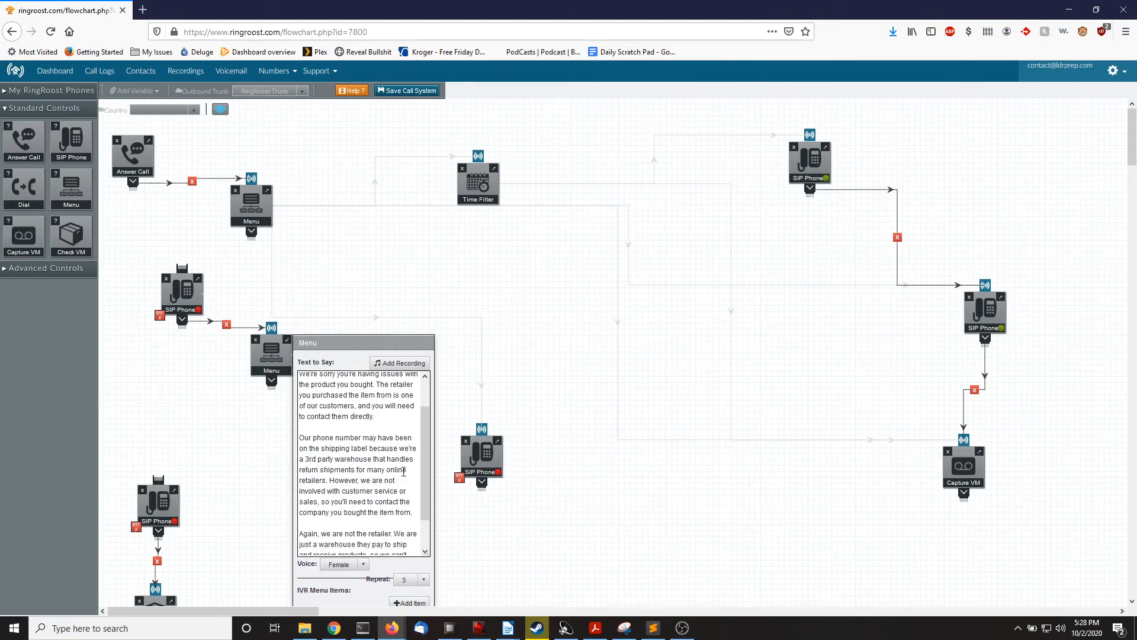
pyautogui.scroll(3, 391, 474)
pyautogui.scroll(-5, 391, 488)
pyautogui.scroll(-2, 392, 487)
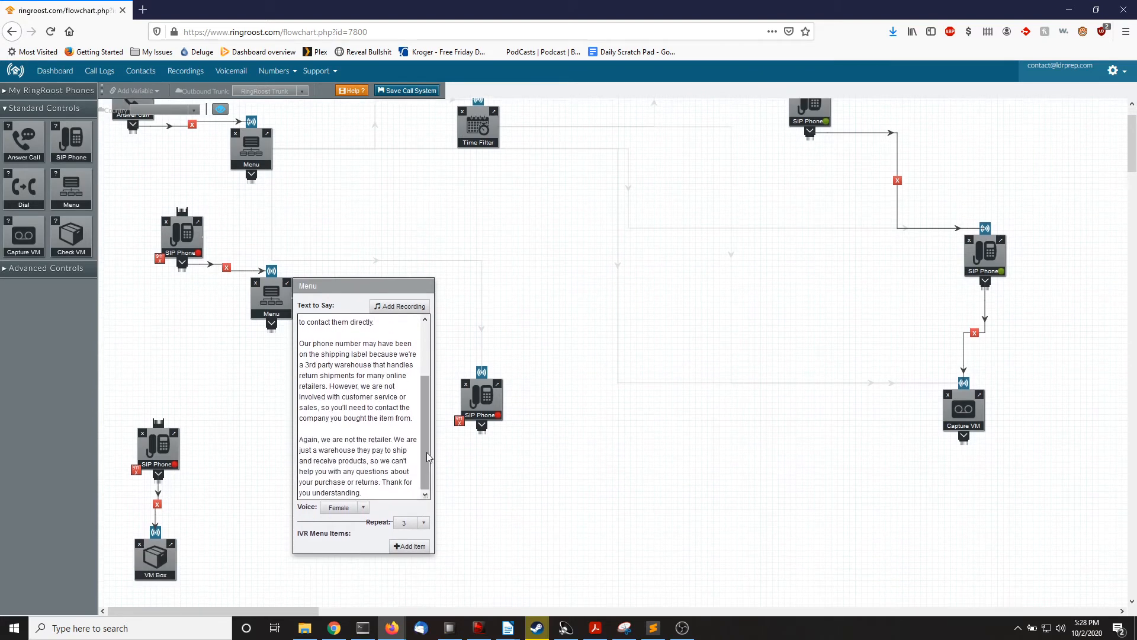
# Step: Move the test SIP phone and its Menu closer together on the flowchart and save the call system
pyautogui.moveTo(180, 238); pyautogui.dragTo(175, 251)
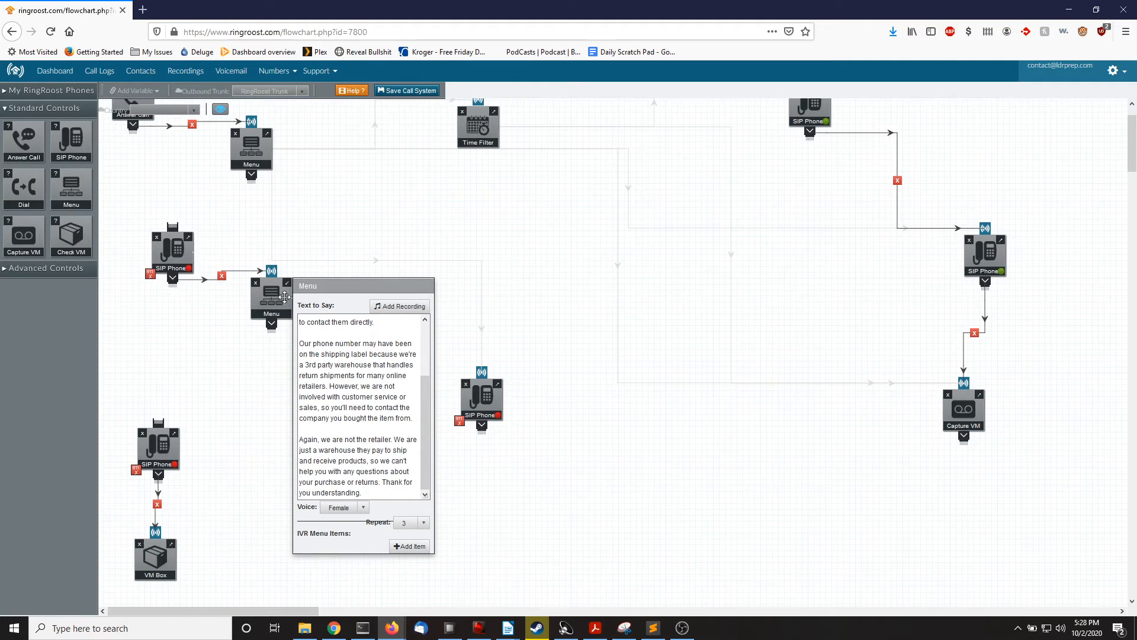
pyautogui.moveTo(271, 300); pyautogui.dragTo(237, 314)
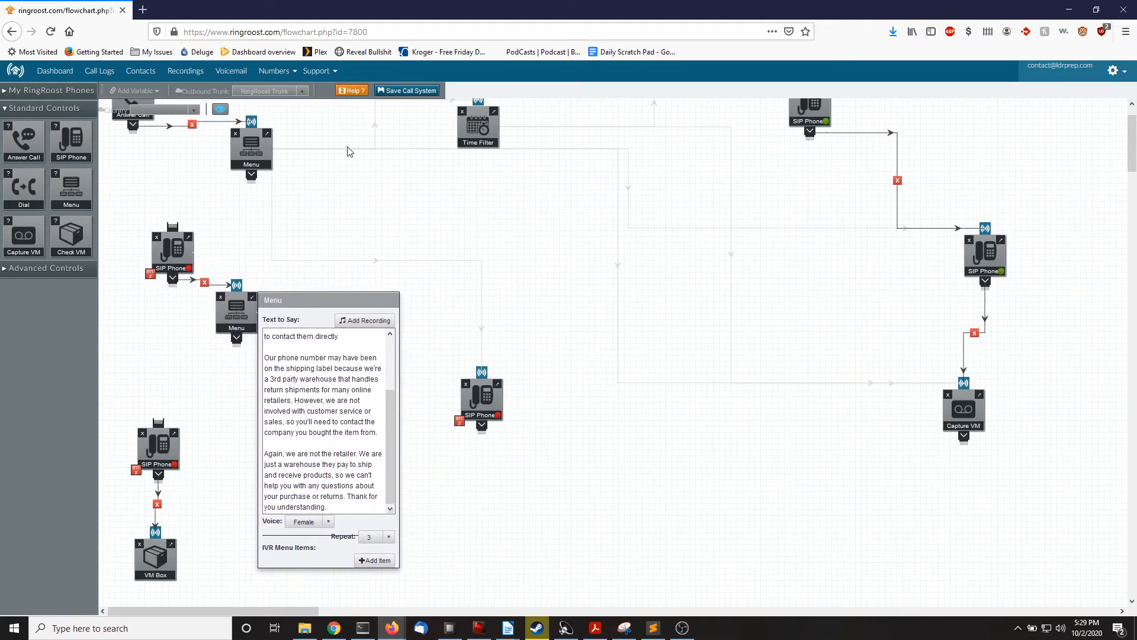
pyautogui.click(411, 93)
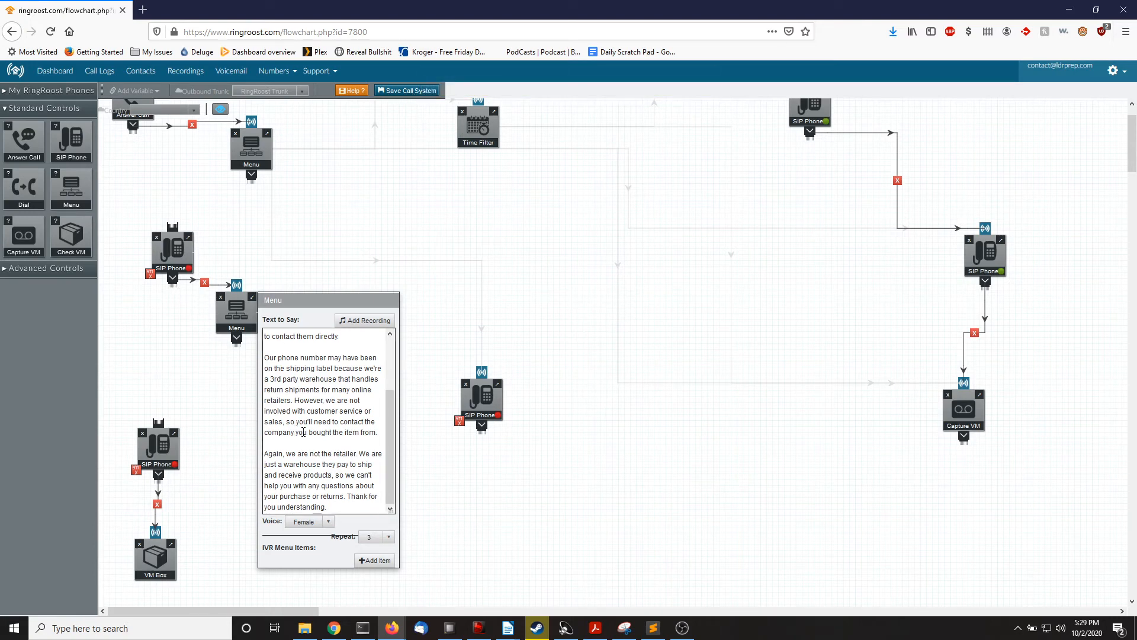
# Step: Check the test SIP phone's extension, shift its Menu slightly lower and save the call system again
pyautogui.scroll(3, 323, 415)
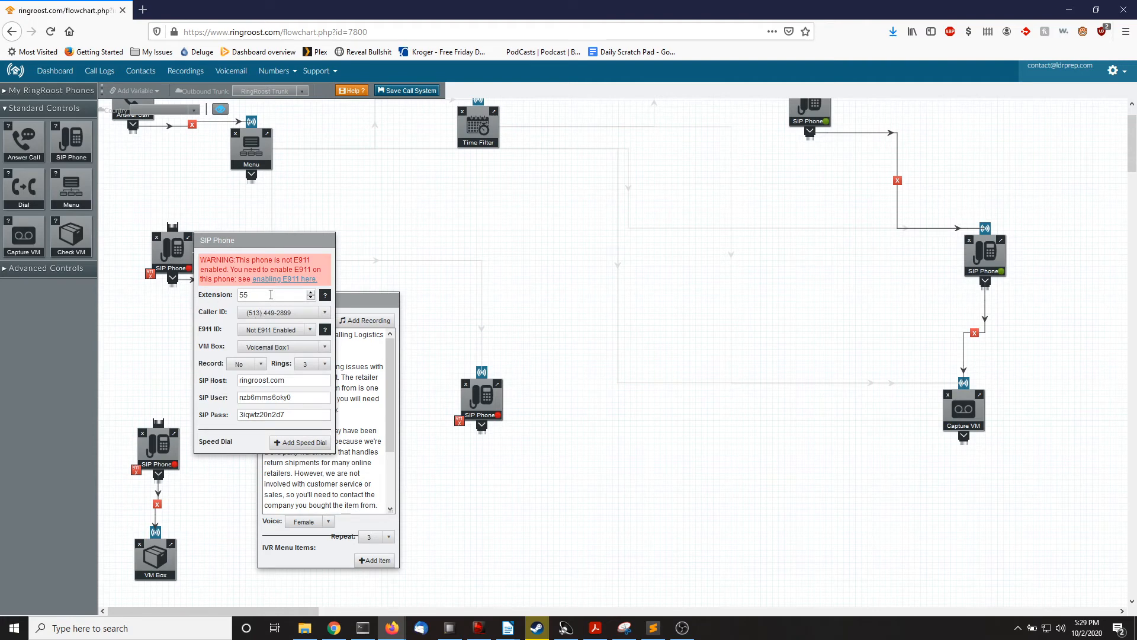
pyautogui.click(181, 254)
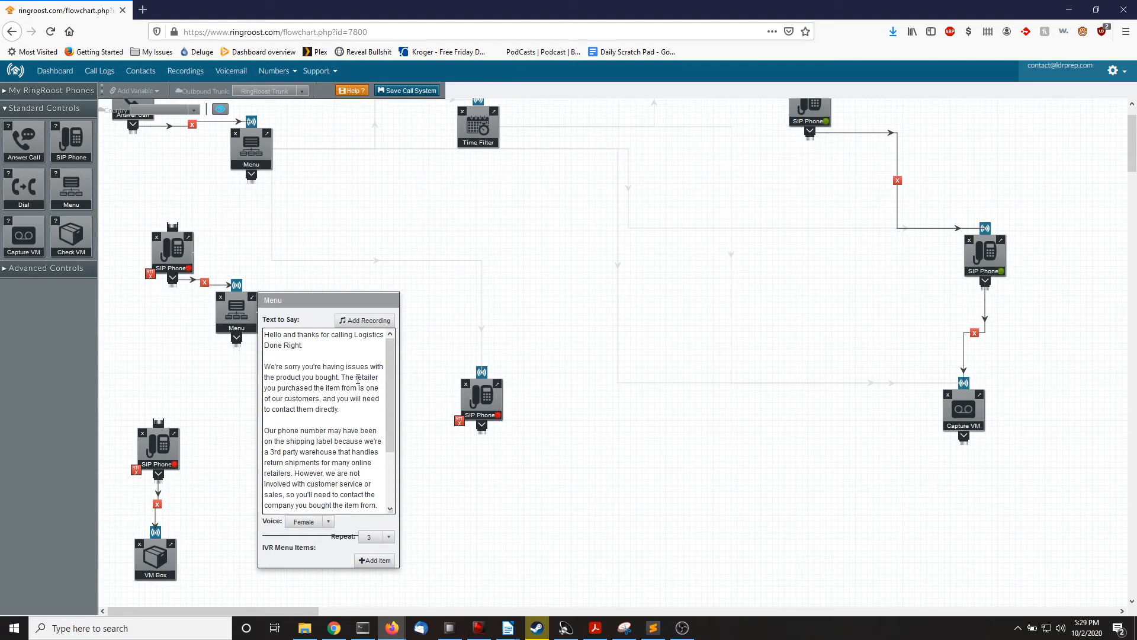
pyautogui.moveTo(231, 312)
pyautogui.mouseDown()
pyautogui.moveTo(220, 355)
pyautogui.moveTo(223, 329)
pyautogui.mouseUp()
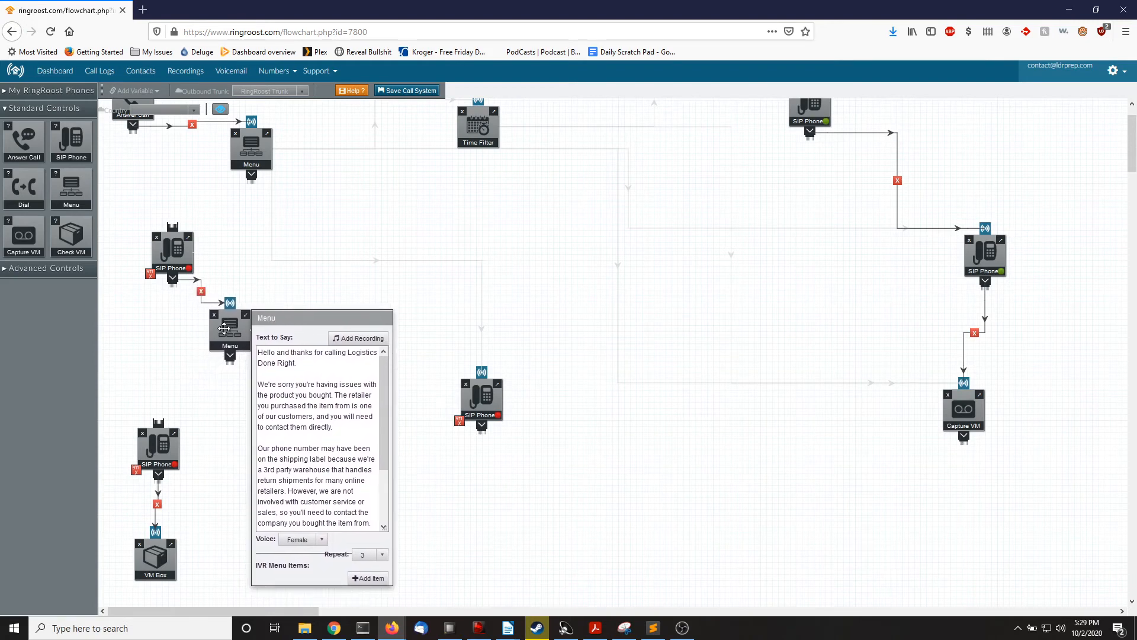
pyautogui.click(400, 90)
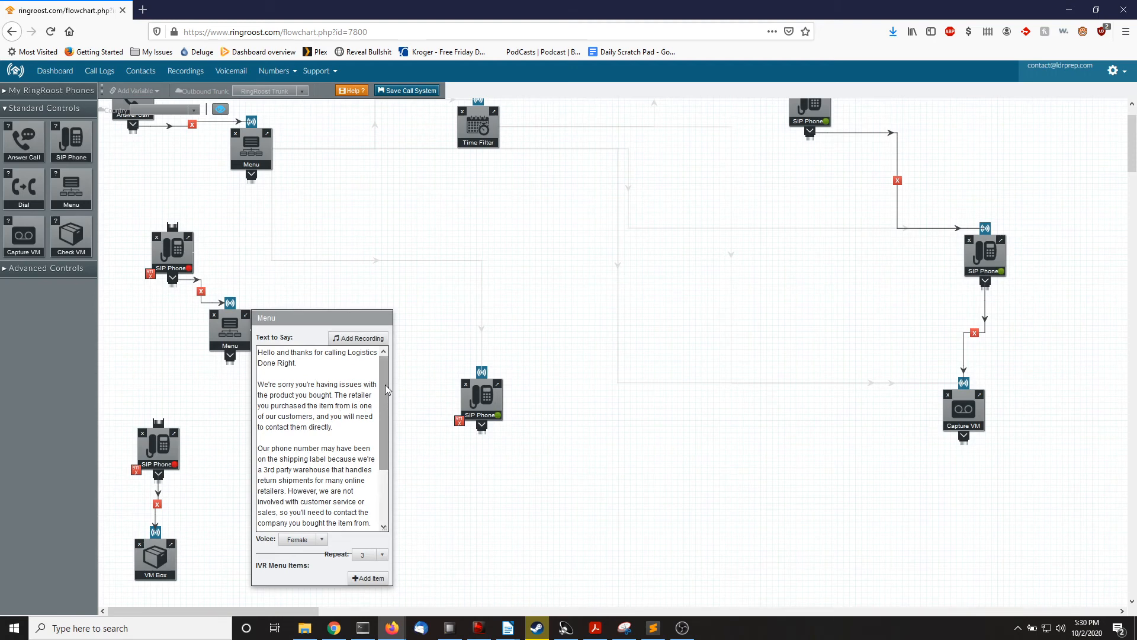
# Step: Correct the last sentence of the Menu message to "Thank you for understanding." and save the call system
pyautogui.moveTo(385, 388); pyautogui.dragTo(388, 444)
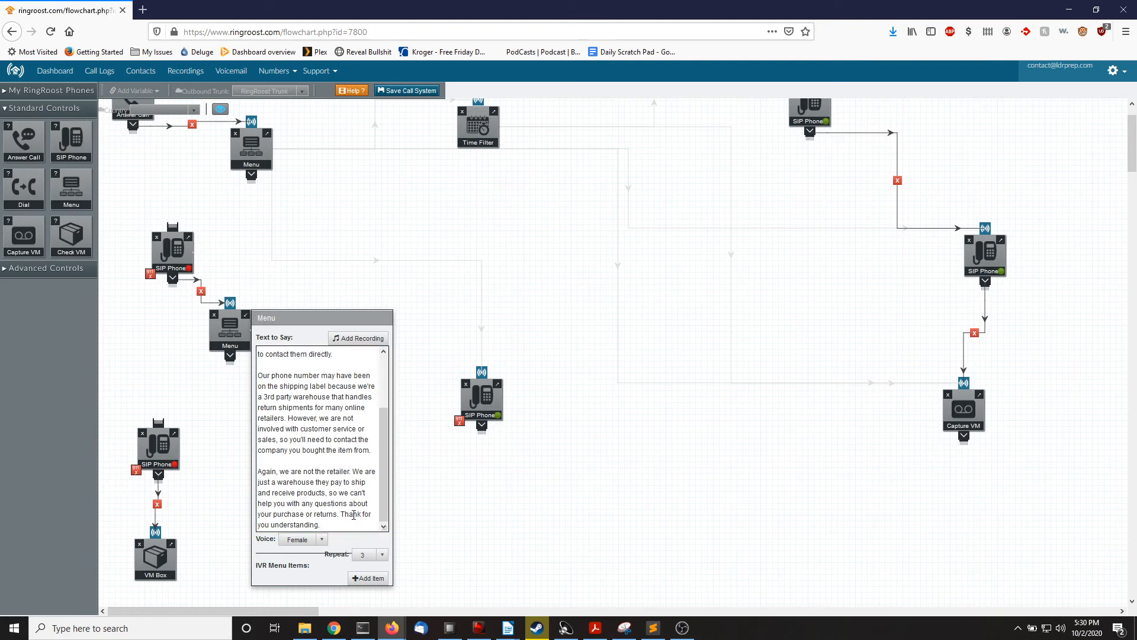
pyautogui.press('Delete')
pyautogui.press('Delete')
pyautogui.press('Delete')
pyautogui.press('Delete')
pyautogui.write('for')
pyautogui.click(397, 91)
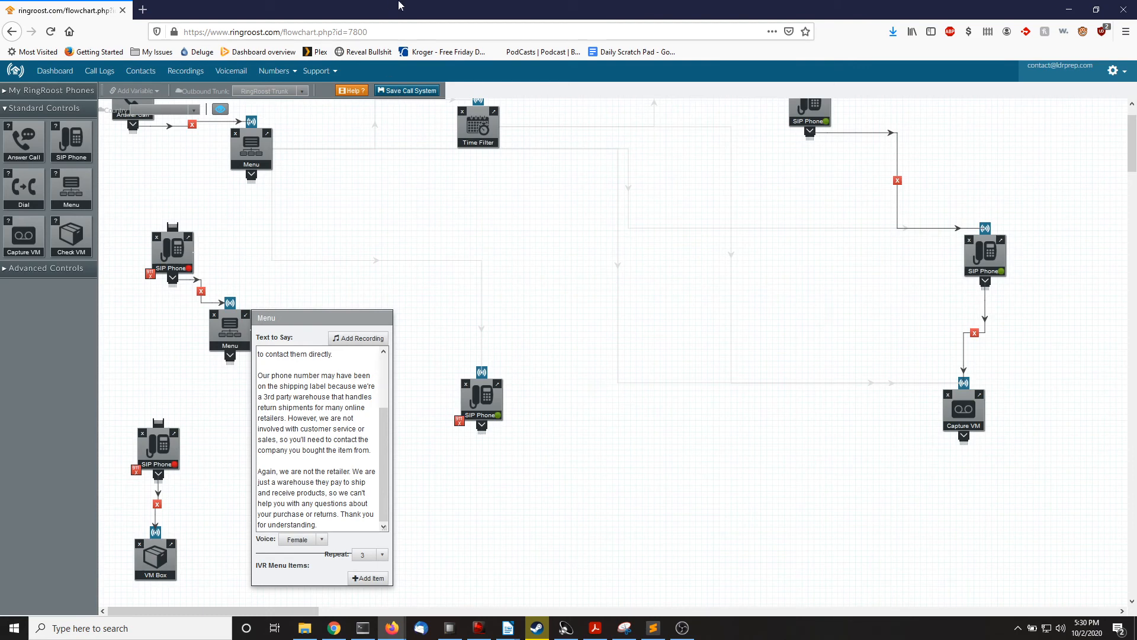
# Step: Shorten the Menu's opening greeting to "Thanks for calling Logistics Done Right." and save the call system
pyautogui.scroll(5, 332, 444)
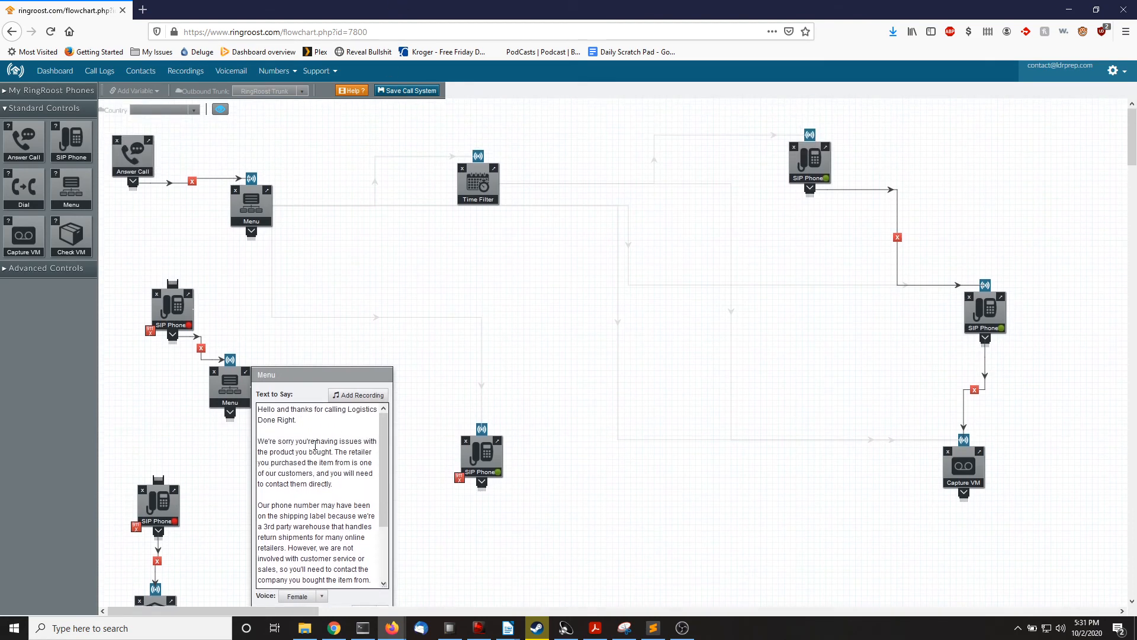
pyautogui.scroll(-2, 290, 410)
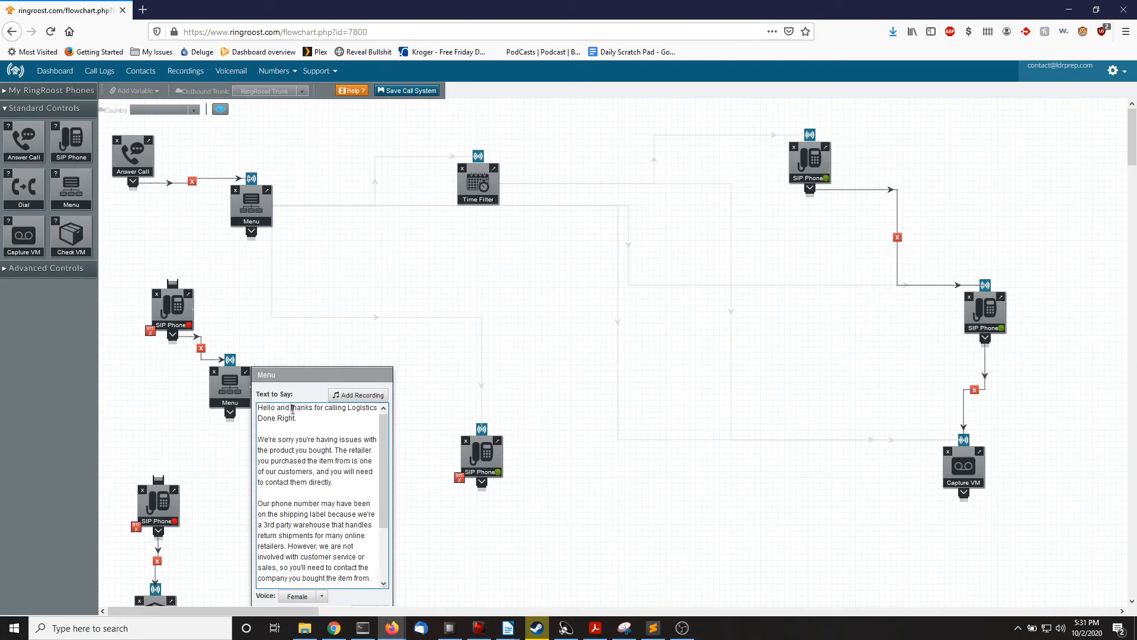
pyautogui.moveTo(290, 410); pyautogui.dragTo(268, 413)
pyautogui.scroll(1, 309, 467)
pyautogui.scroll(2, 309, 466)
pyautogui.click(290, 410)
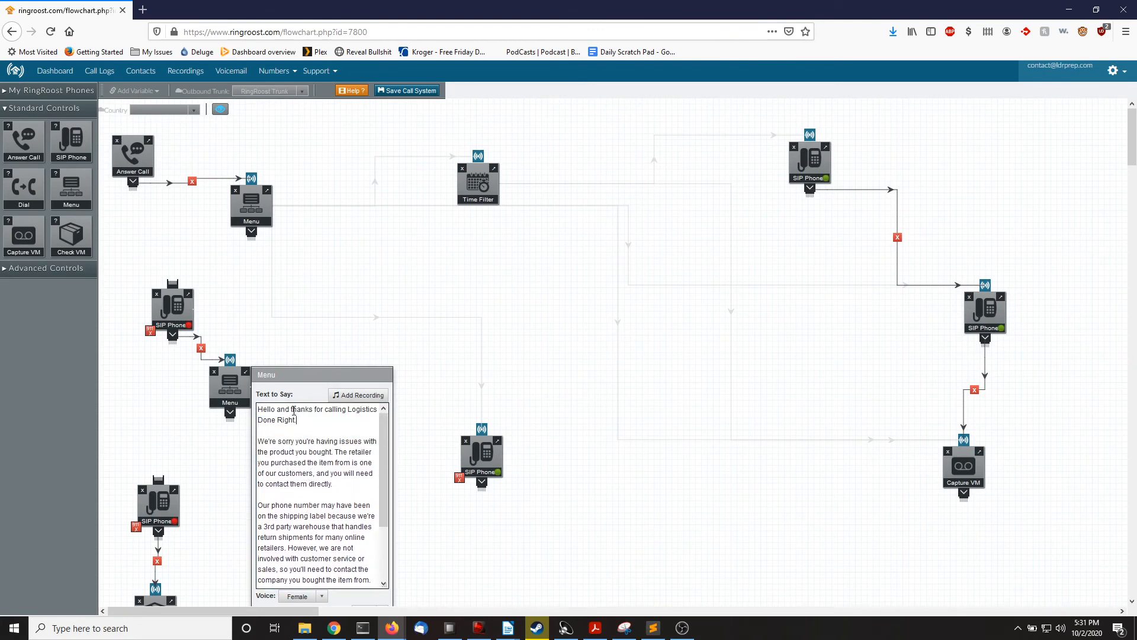
pyautogui.hotkey('shift', 'Home')
pyautogui.write('T')
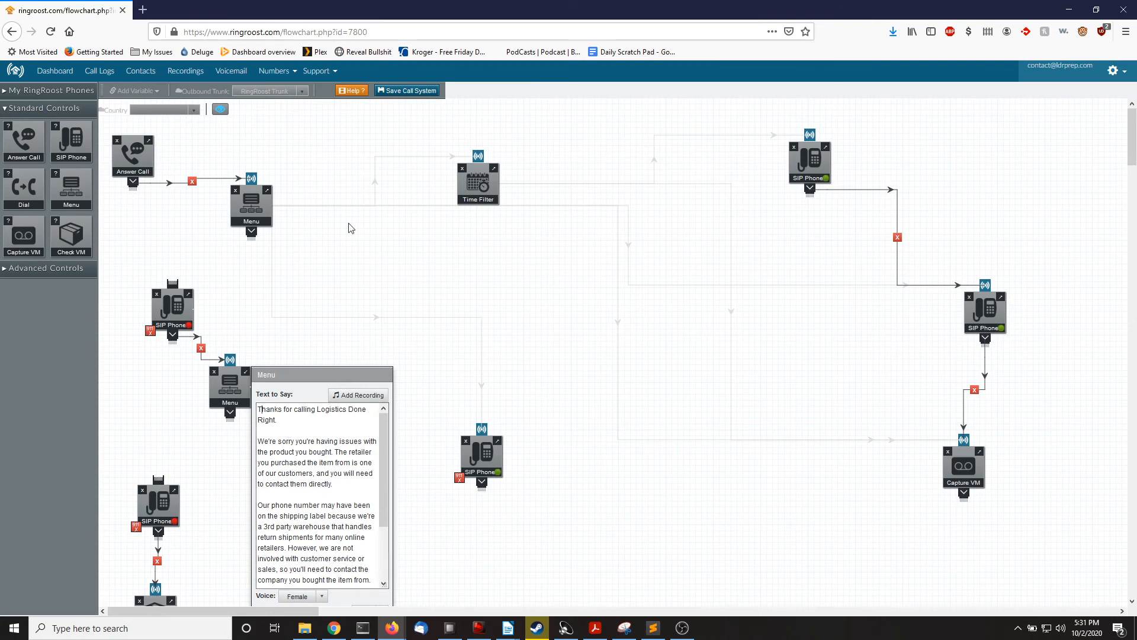
pyautogui.click(402, 91)
# Step: Move the test SIP phone and its connected Menu slightly lower on the flowchart
pyautogui.scroll(-2, 474, 356)
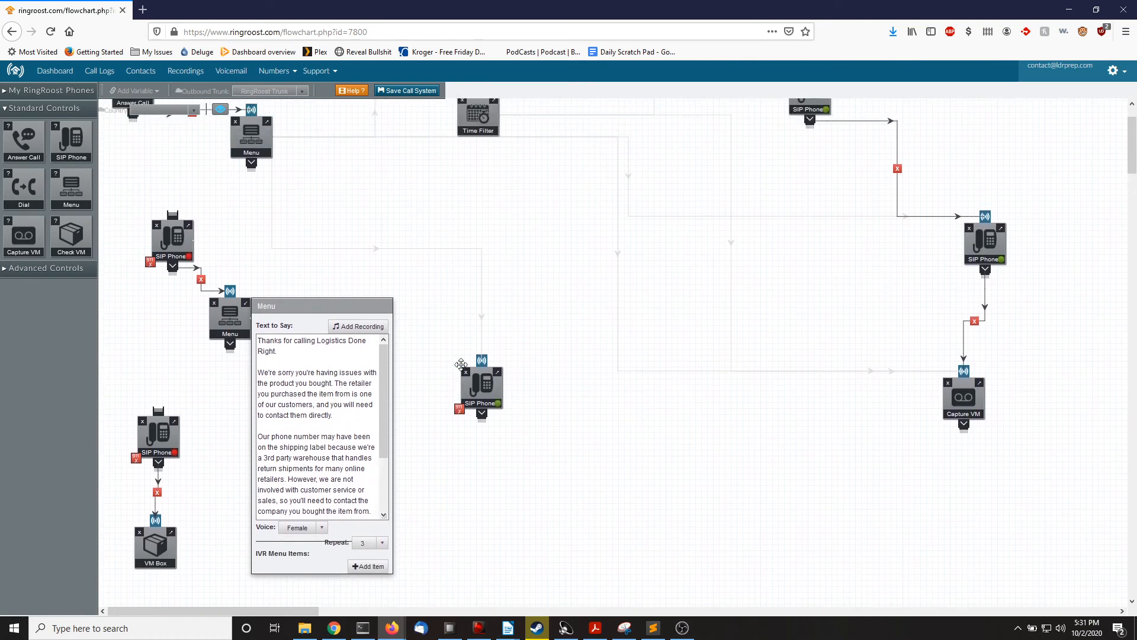
pyautogui.scroll(-1, 461, 364)
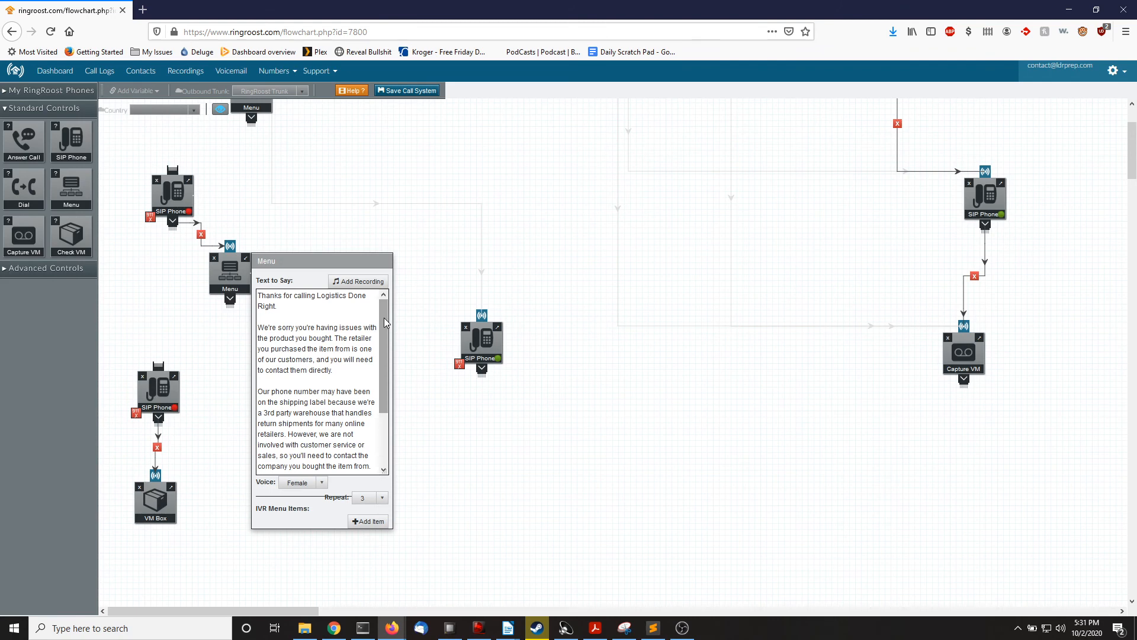
pyautogui.moveTo(182, 203); pyautogui.dragTo(183, 228)
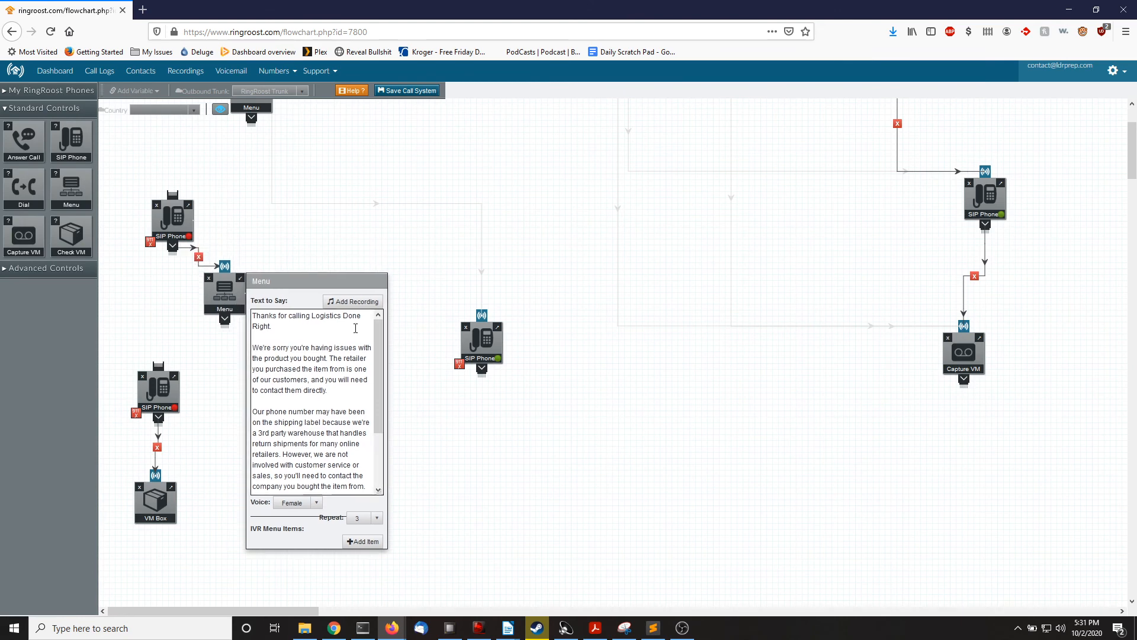